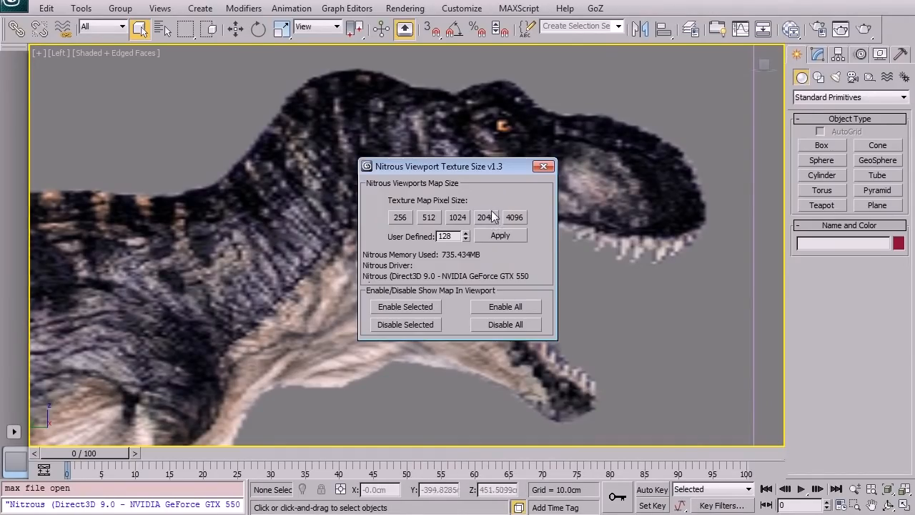
Step: Set the Nitrous viewport texture map size to 2048 pixels and enable all maps in the viewport
click(486, 217)
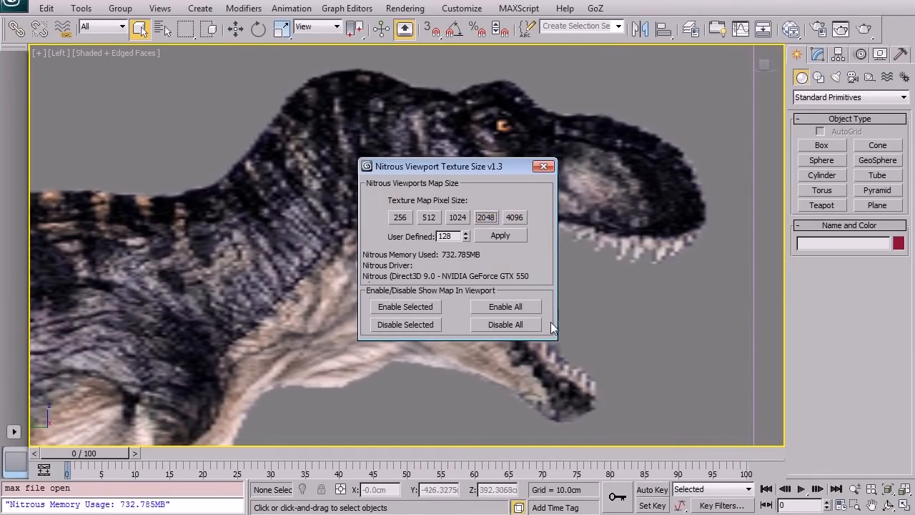
click(511, 307)
click(543, 166)
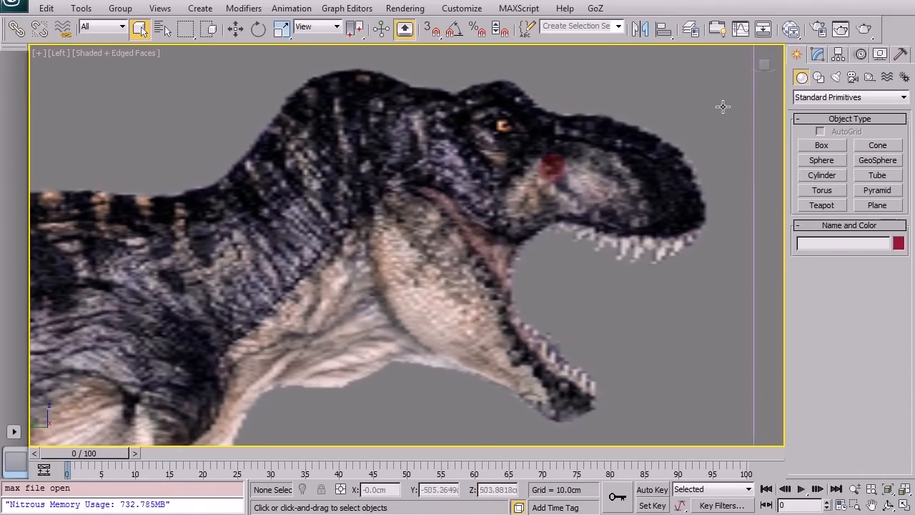
Step: Refresh the dinosaur reference material in the Material Editor so its map displays at the higher texture resolution
click(791, 29)
drag(19, 53, 613, 166)
click(390, 190)
click(549, 216)
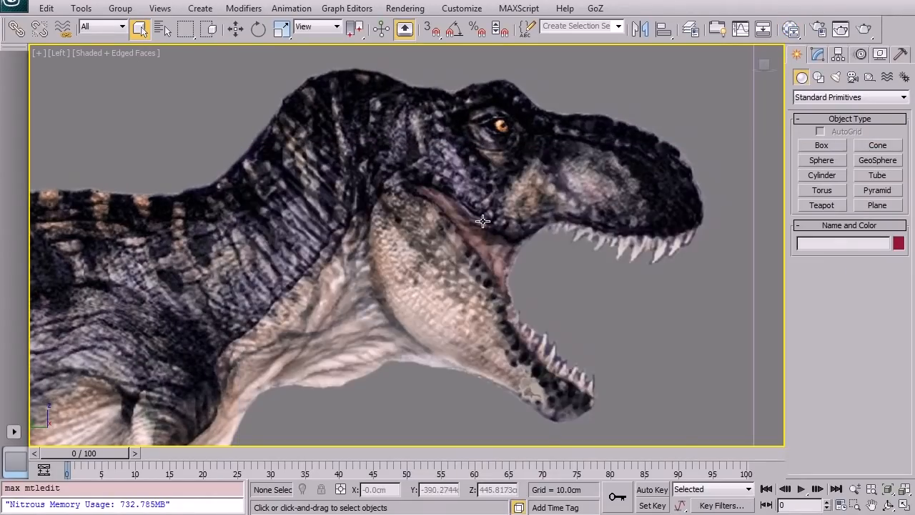
Step: Create a plane about 120 cm long and 112 cm wide over the dinosaur's hip in the left view
scroll(550, 216, down, 10)
middle_drag(395, 263, 524, 215)
scroll(495, 205, up, 2)
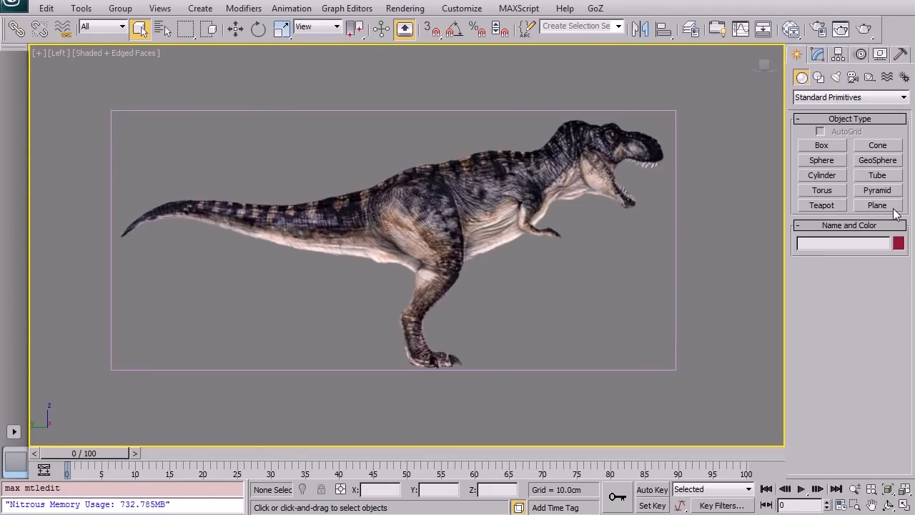
click(880, 206)
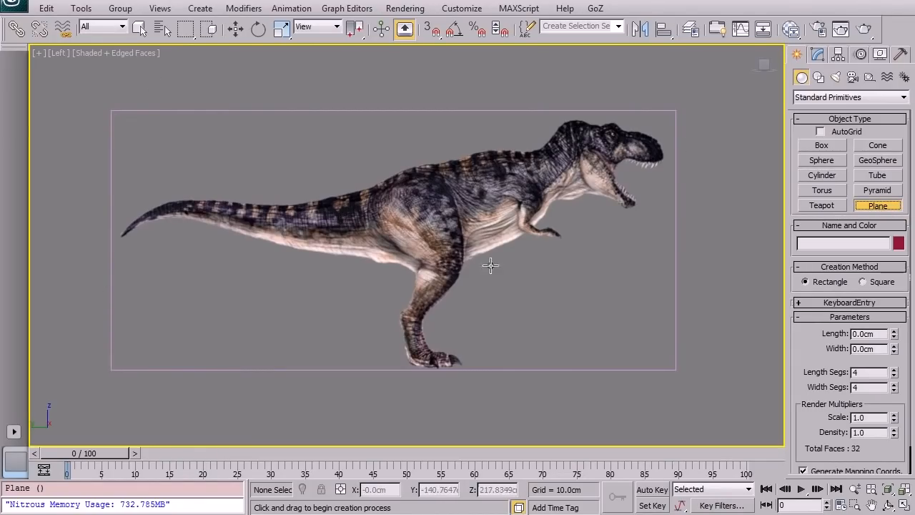
drag(407, 195, 460, 252)
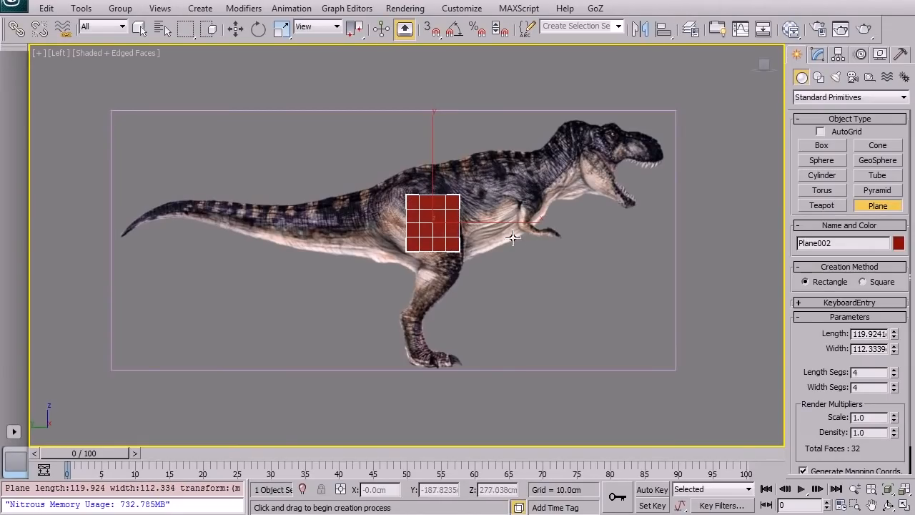
right_click(501, 234)
mouse_move(469, 222)
middle_down()
mouse_move(429, 257)
mouse_move(464, 223)
middle_up()
scroll(464, 223, up, 2)
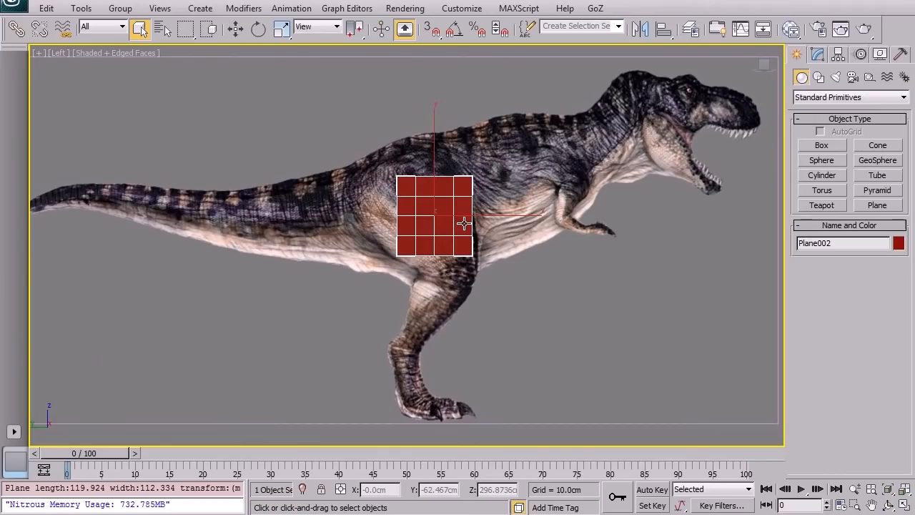
Step: Move the dinosaur reference plane about 500 cm along X, behind the small plane, in the perspective view
key(alt+w)
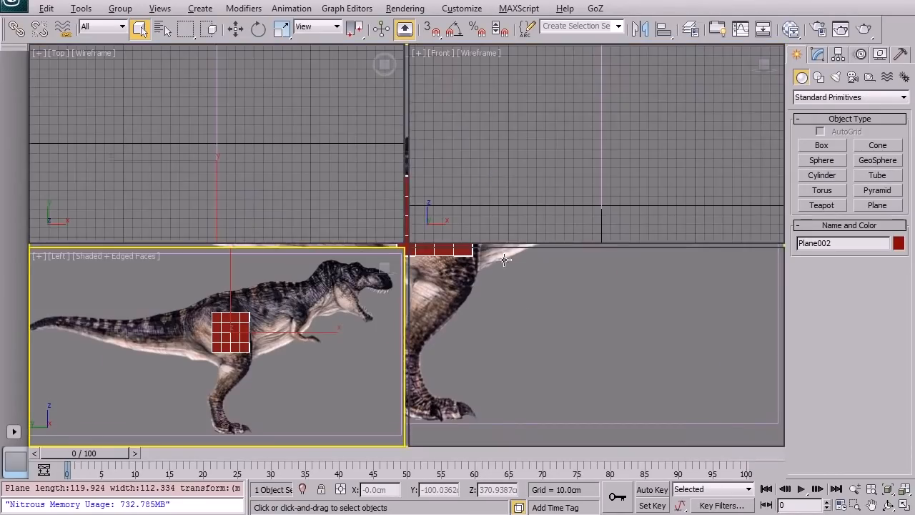
scroll(505, 260, down, 2)
key(alt+w)
scroll(568, 233, down, 3)
middle_drag(568, 233, 474, 277)
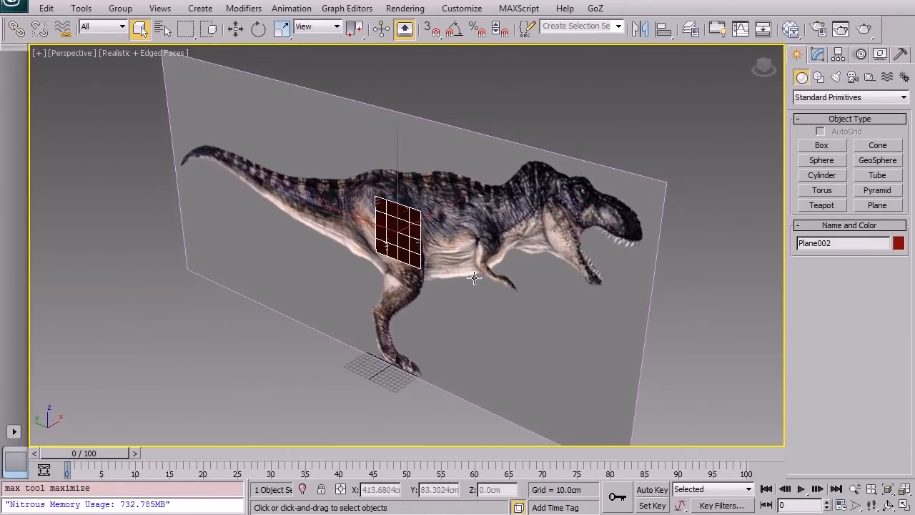
click(236, 29)
click(488, 159)
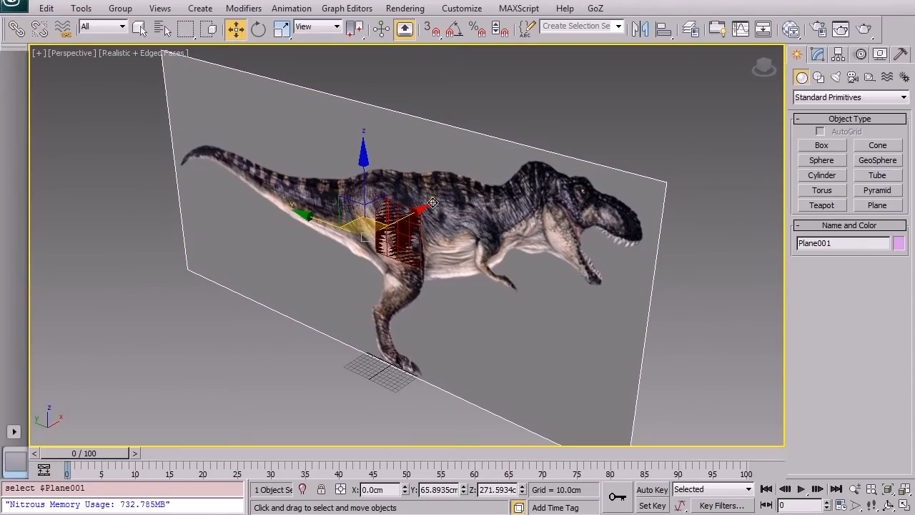
drag(433, 203, 553, 105)
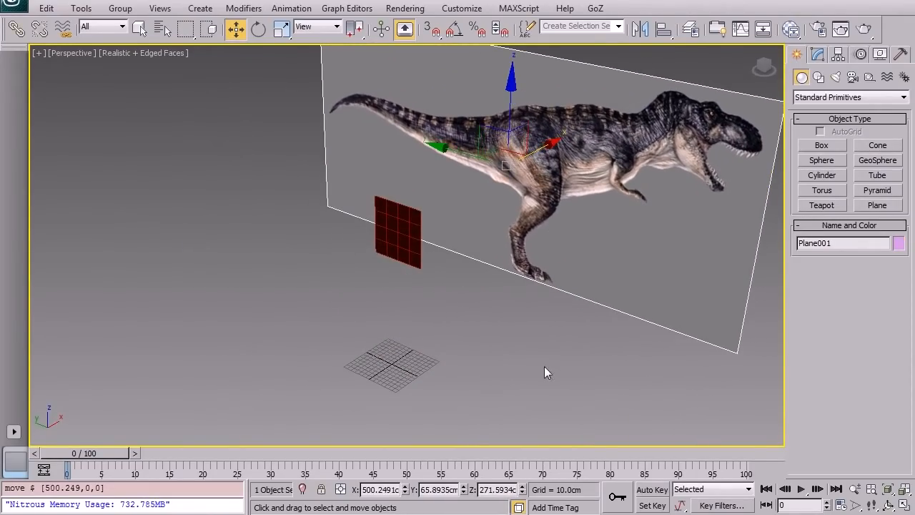
middle_drag(544, 208, 482, 236)
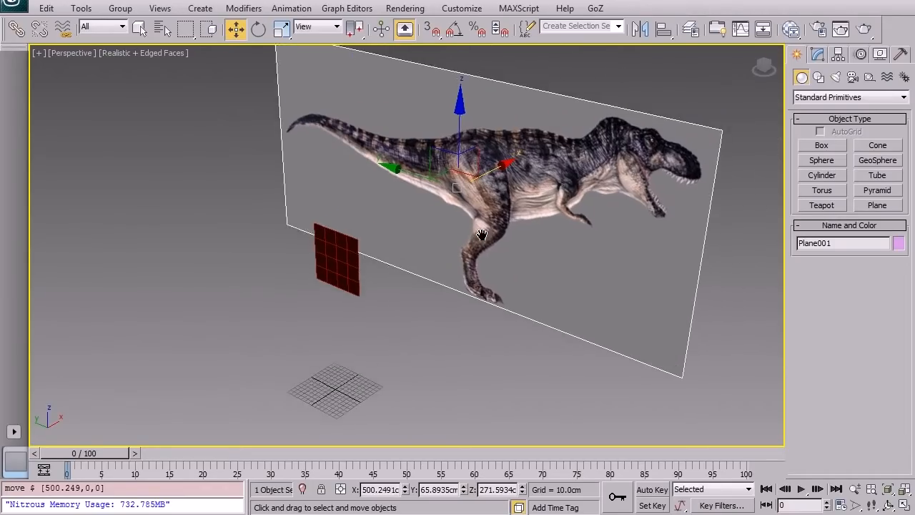
Step: Freeze the dinosaur reference plane through its object properties, with Show Frozen in Gray turned off
key(alt+w)
mouse_move(228, 325)
middle_down()
mouse_move(243, 310)
mouse_move(223, 357)
mouse_move(229, 343)
middle_up()
key(alt+w)
scroll(333, 291, down, 4)
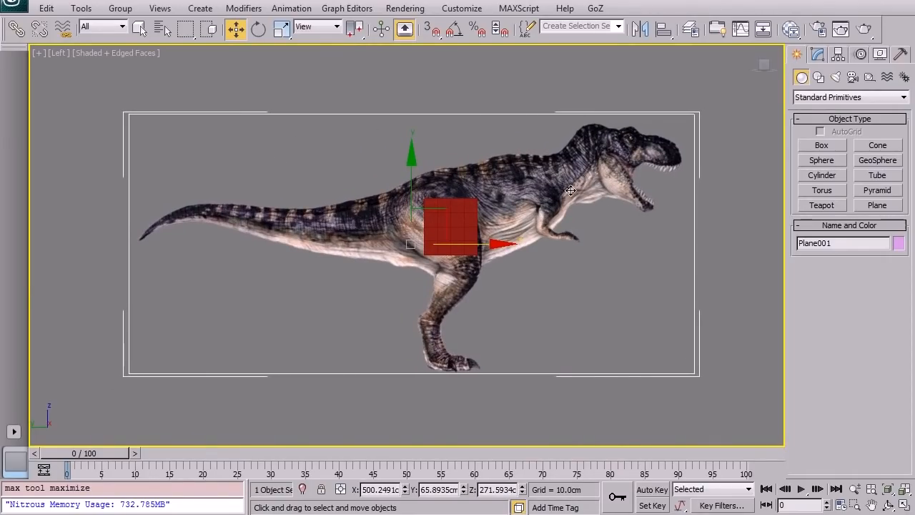
middle_drag(571, 191, 484, 225)
click(439, 112)
click(363, 254)
middle_drag(431, 167, 485, 117)
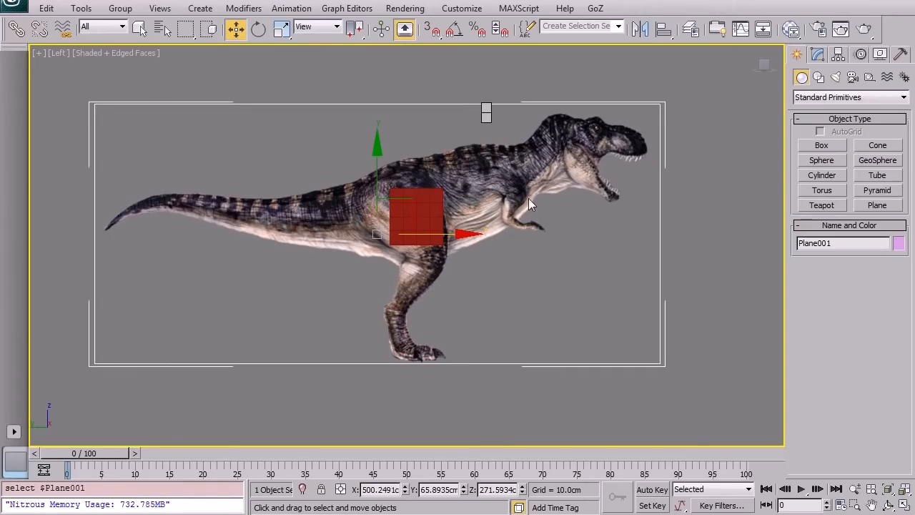
click(497, 199)
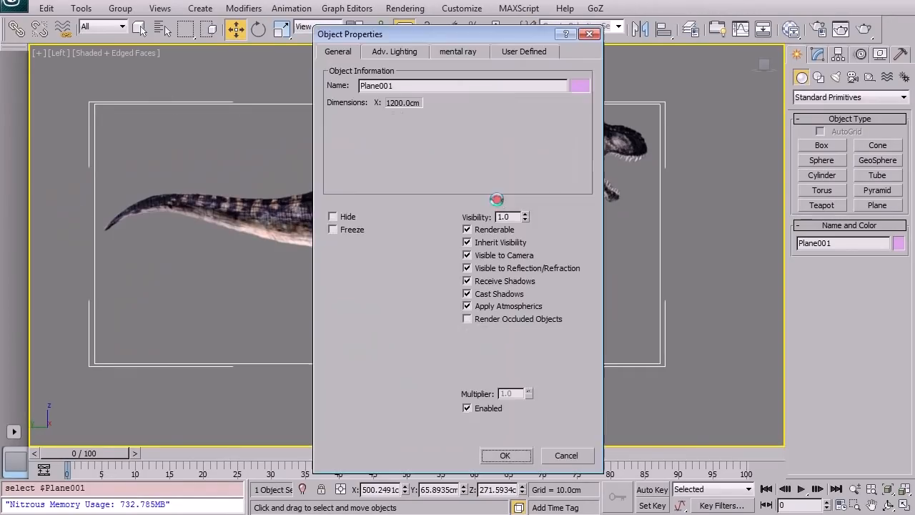
click(332, 230)
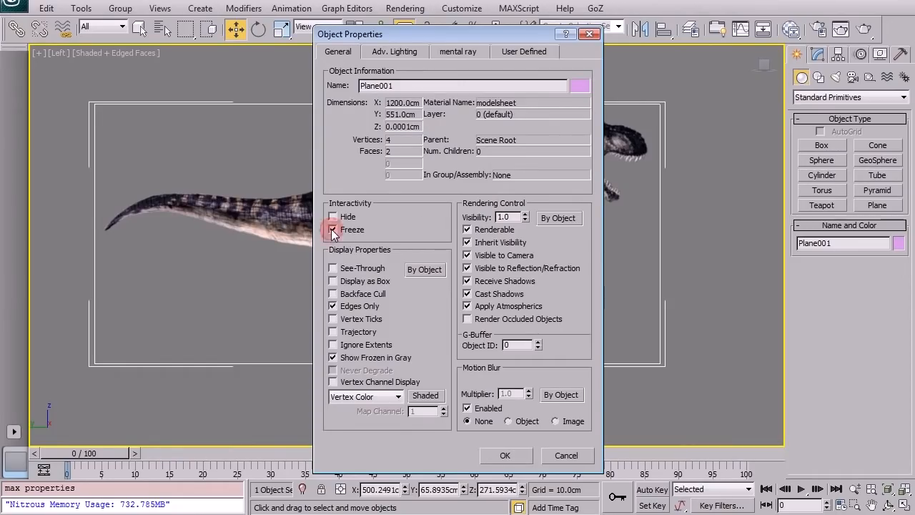
click(338, 357)
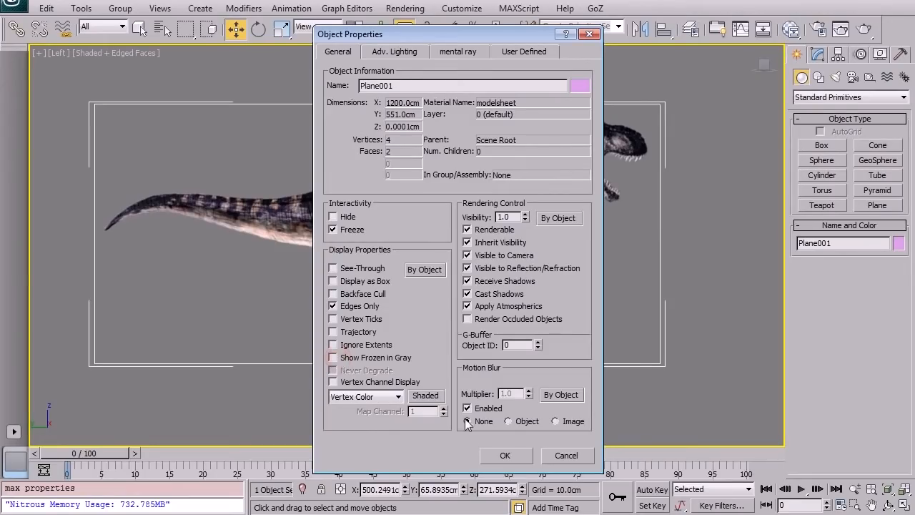
click(505, 458)
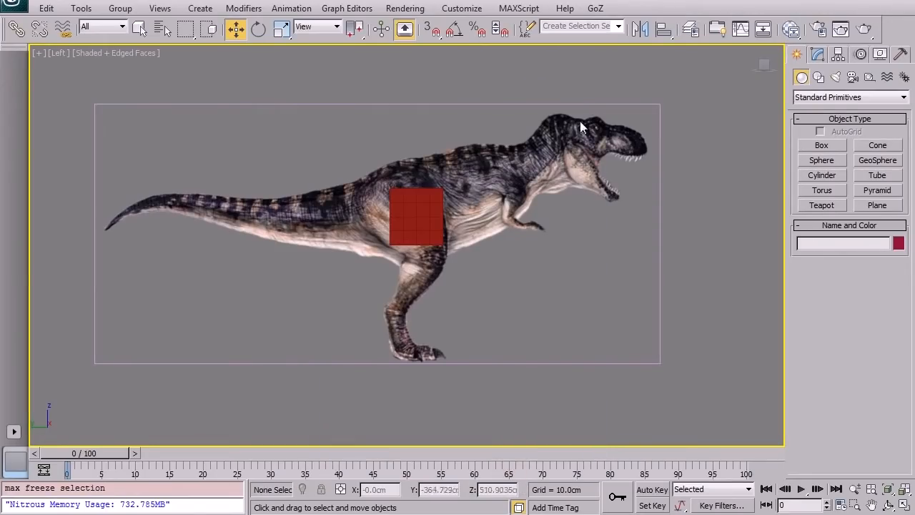
drag(567, 150, 571, 154)
drag(572, 76, 615, 122)
drag(613, 86, 639, 168)
Step: Set the small red plane's length segments and width segments to 1
click(417, 212)
scroll(376, 236, up, 3)
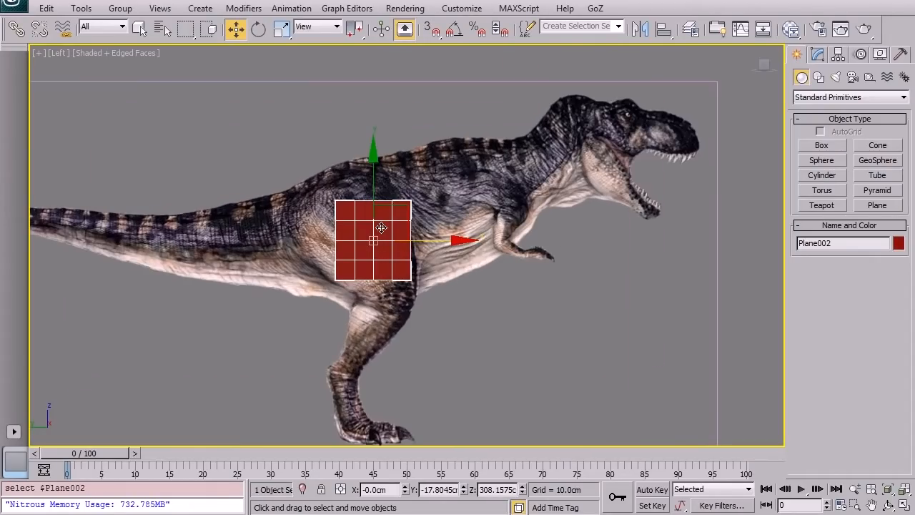
middle_drag(373, 239, 421, 202)
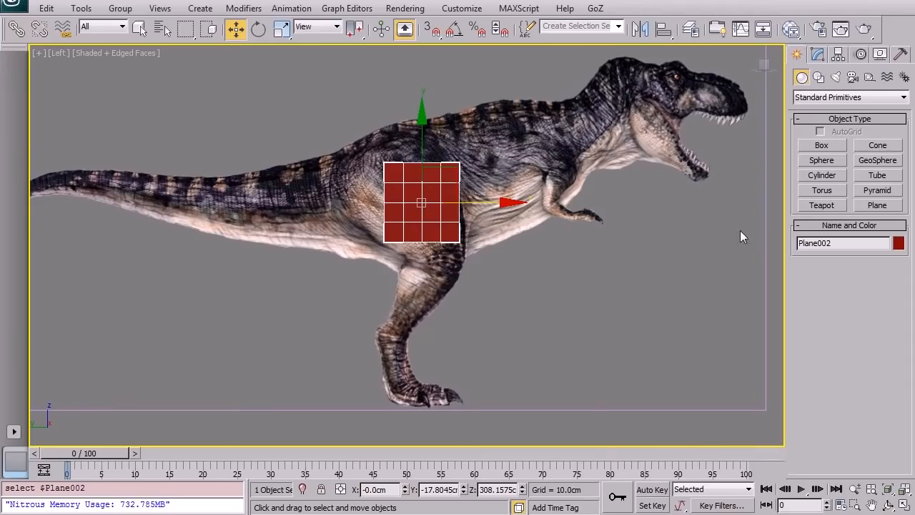
click(819, 56)
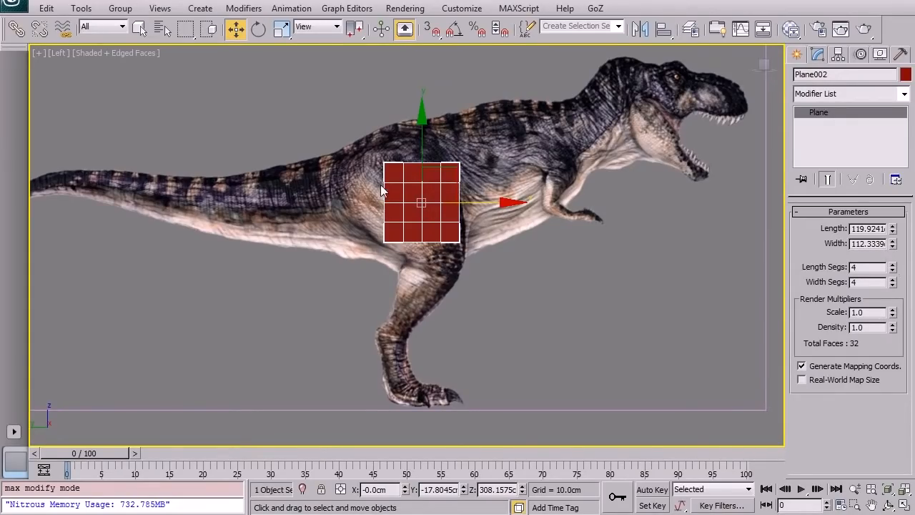
middle_drag(486, 162, 520, 163)
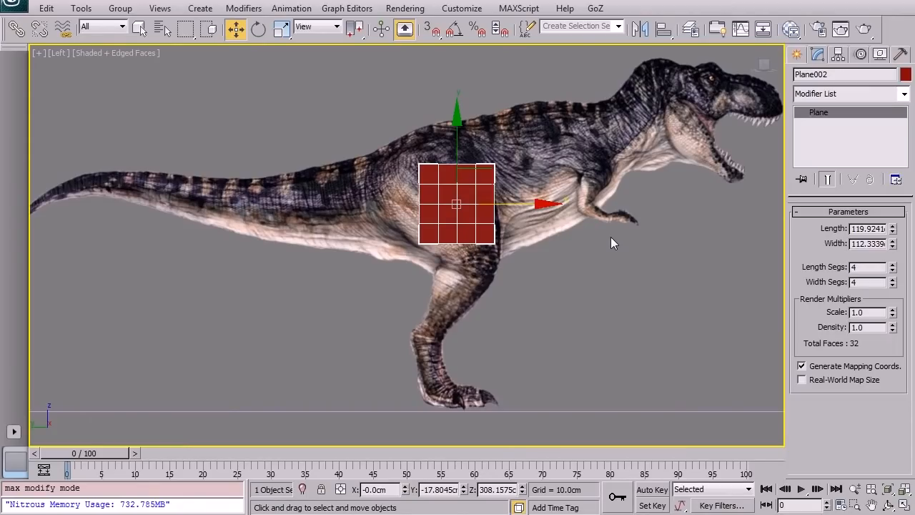
drag(892, 268, 892, 273)
click(891, 270)
click(894, 285)
click(894, 285)
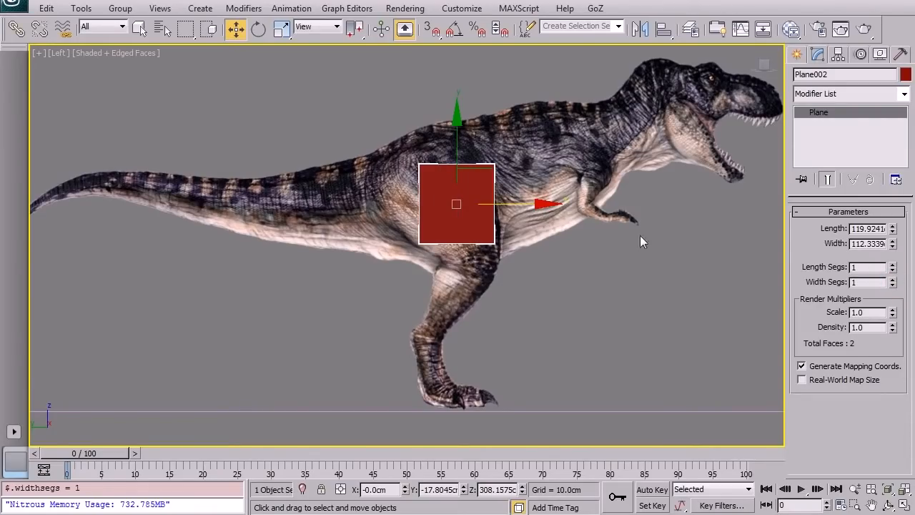
Step: Shift the small plane about 14 cm toward the tail and 7 cm up, and convert it to Editable Poly
drag(491, 171, 483, 165)
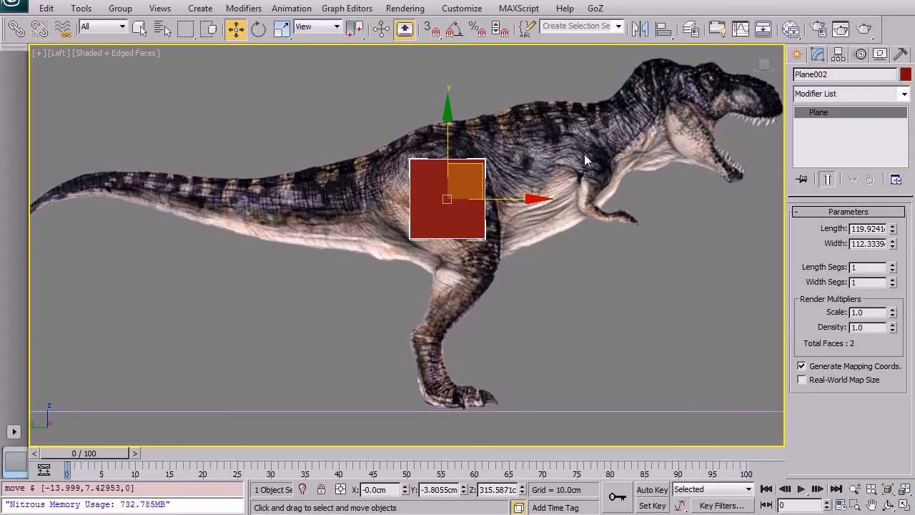
middle_drag(432, 168, 412, 186)
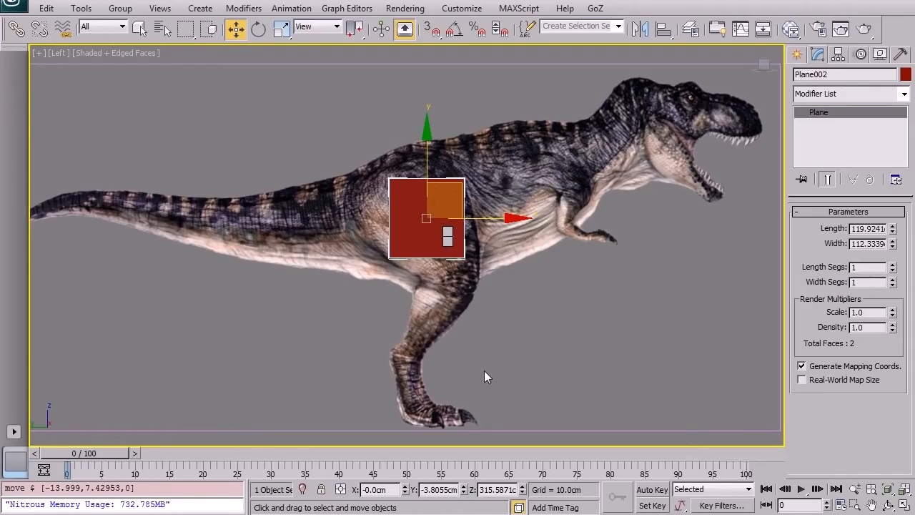
click(614, 381)
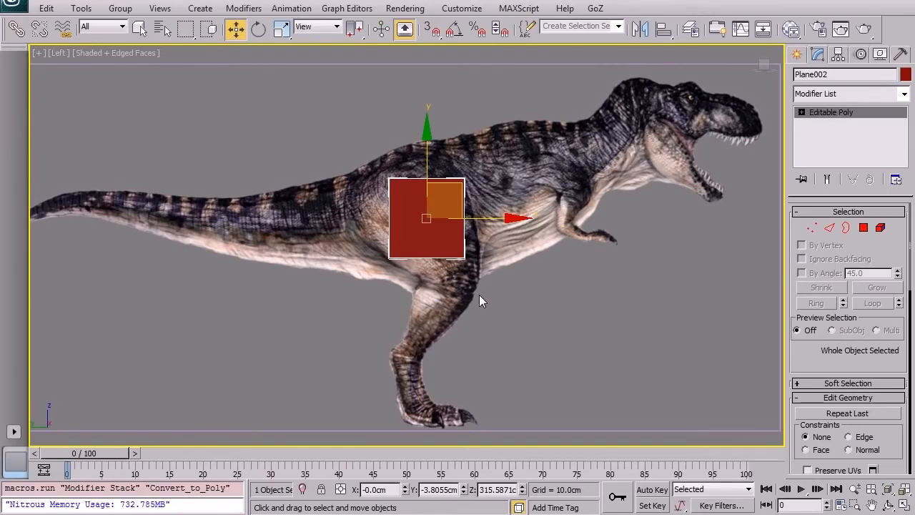
Step: Place only the small plane's pivot at Y 0 and Z 0 on the grid and align it to the world
key(g)
middle_drag(480, 294, 447, 208)
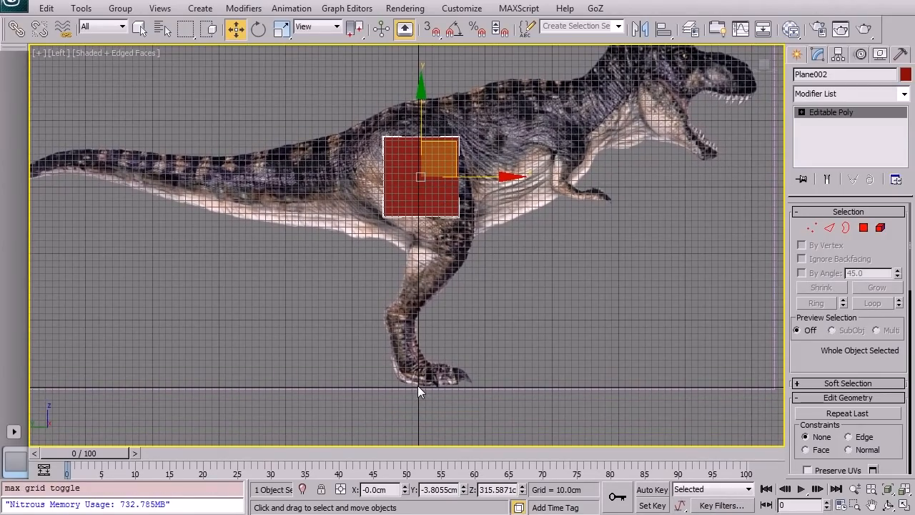
click(839, 56)
click(837, 145)
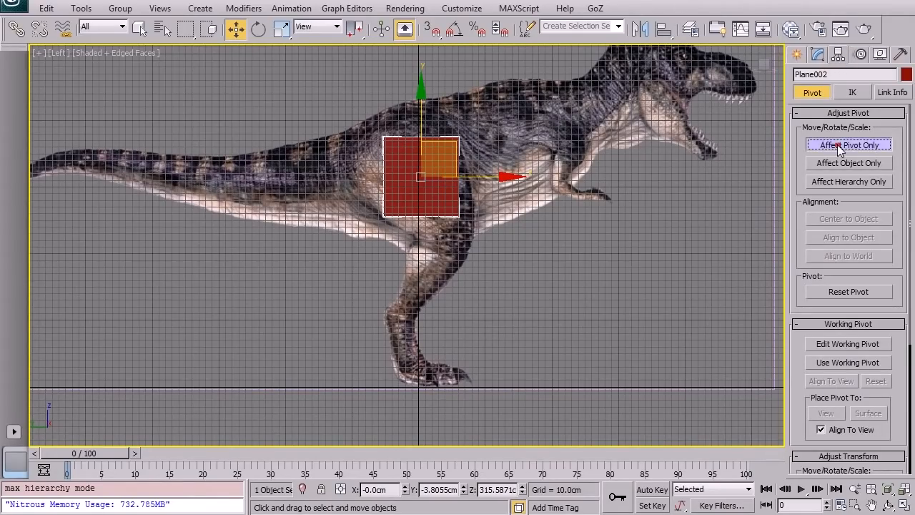
double_click(440, 490)
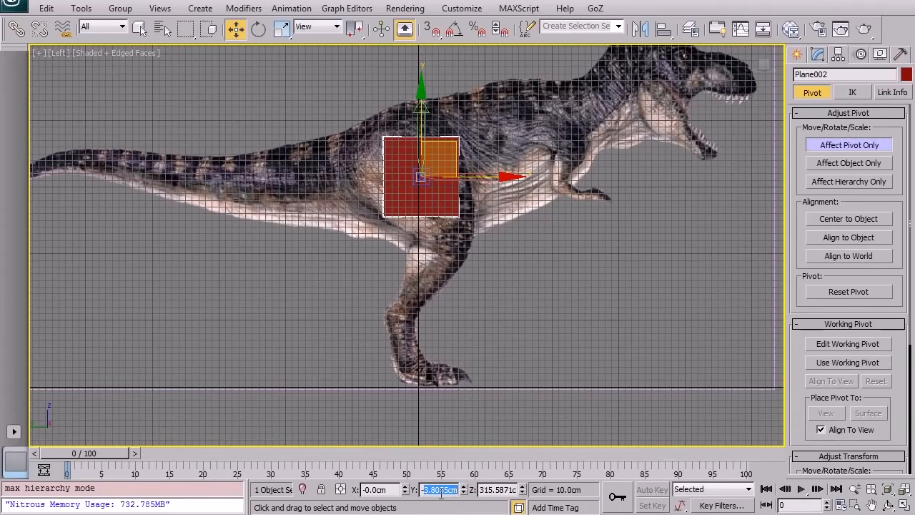
text(-0)
key(Tab)
text(0)
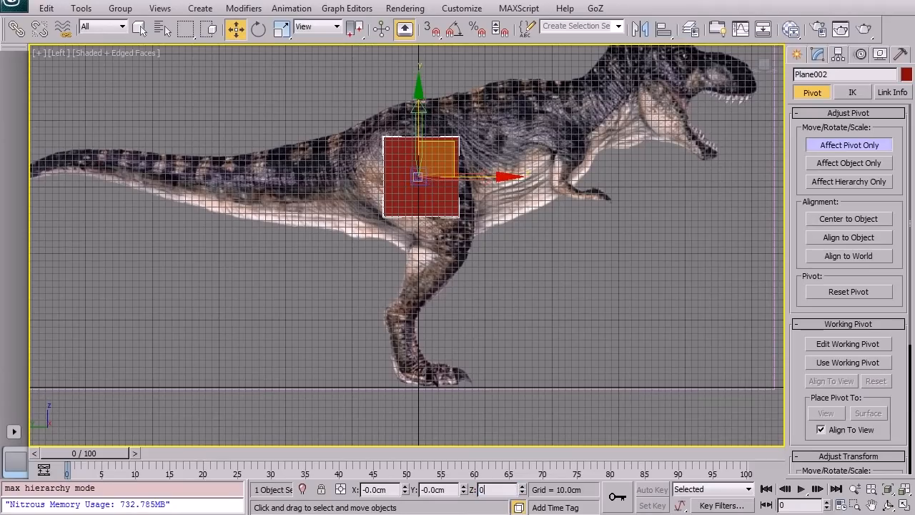
key(Return)
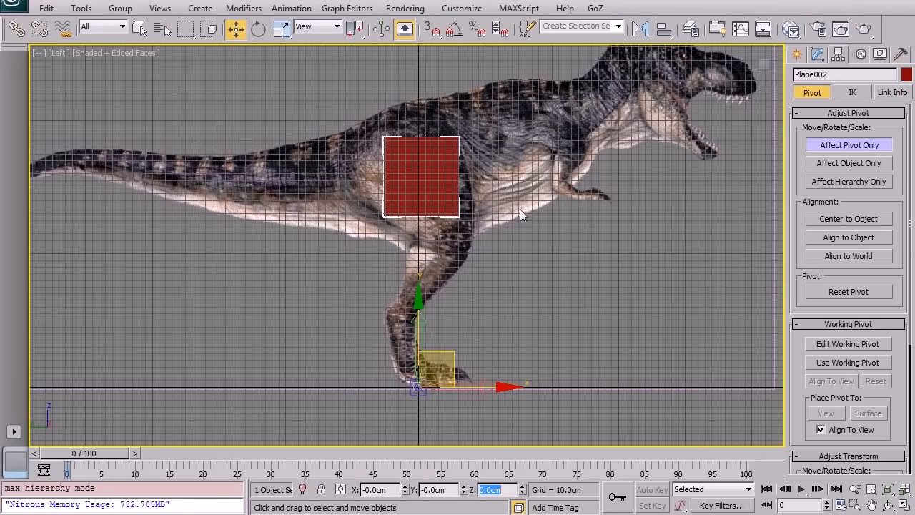
click(868, 258)
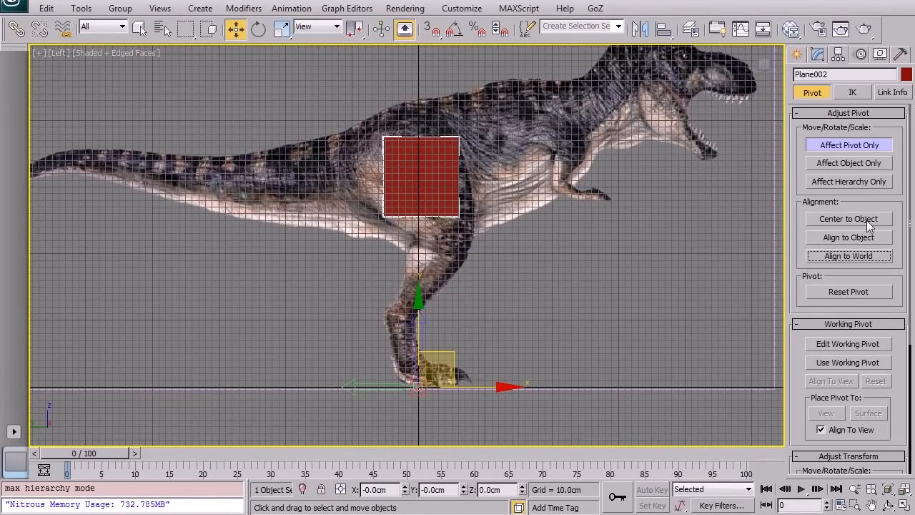
click(861, 144)
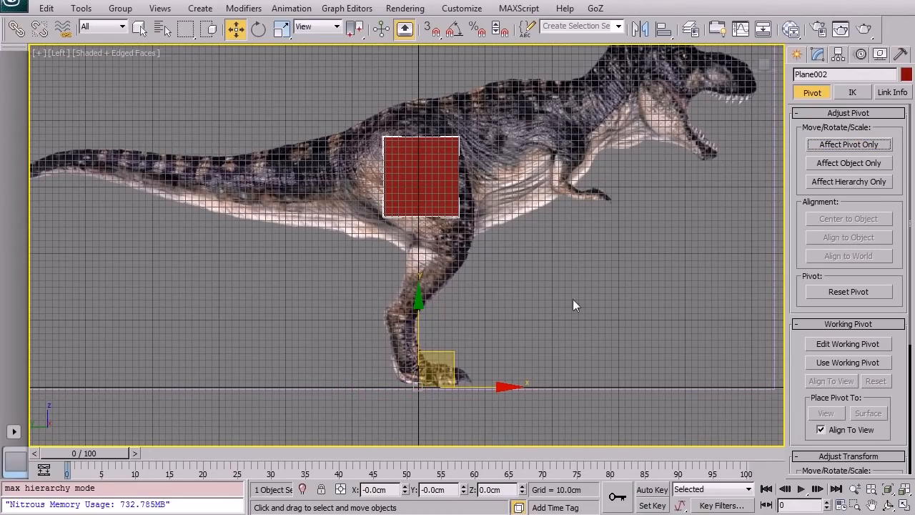
Step: Reset the small plane's transform with Reset XForm and collapse its whole modifier stack into the Editable Poly
click(902, 56)
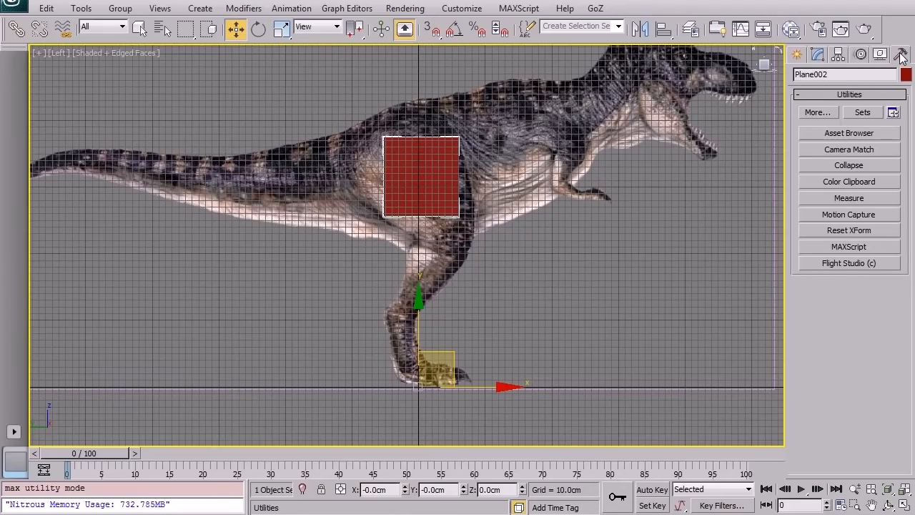
click(844, 231)
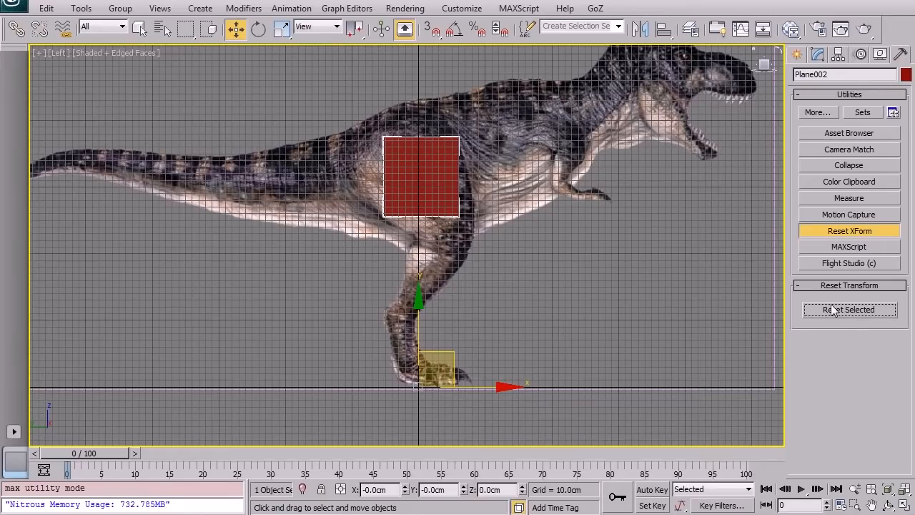
click(833, 309)
click(819, 54)
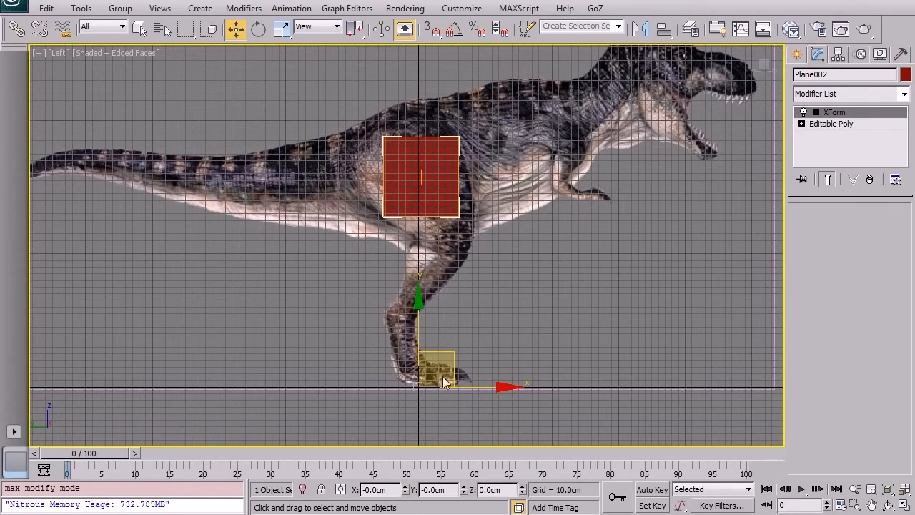
right_click(837, 114)
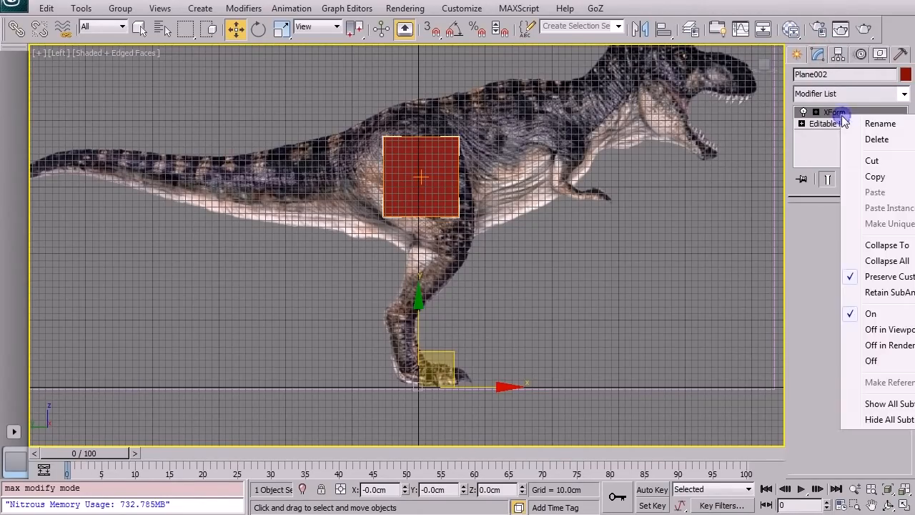
click(883, 260)
click(526, 299)
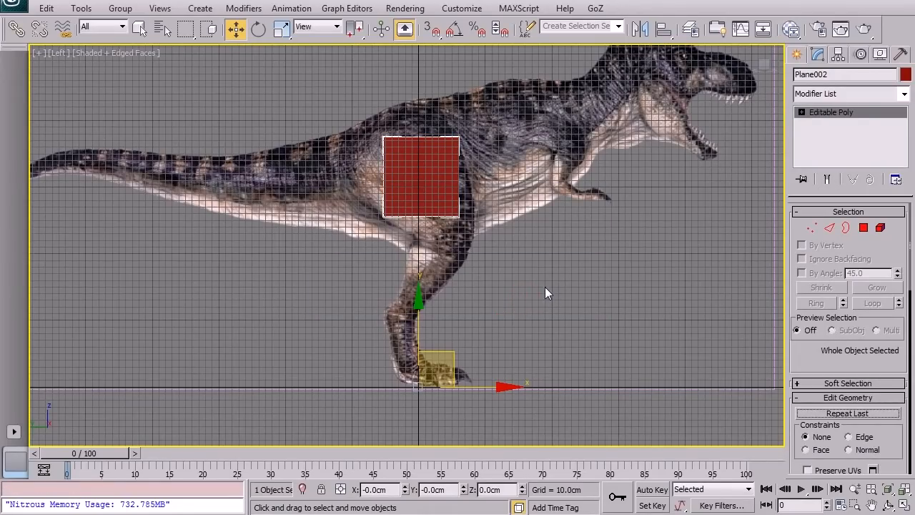
Step: Hide the grid in the Left viewport
middle_drag(471, 222, 466, 263)
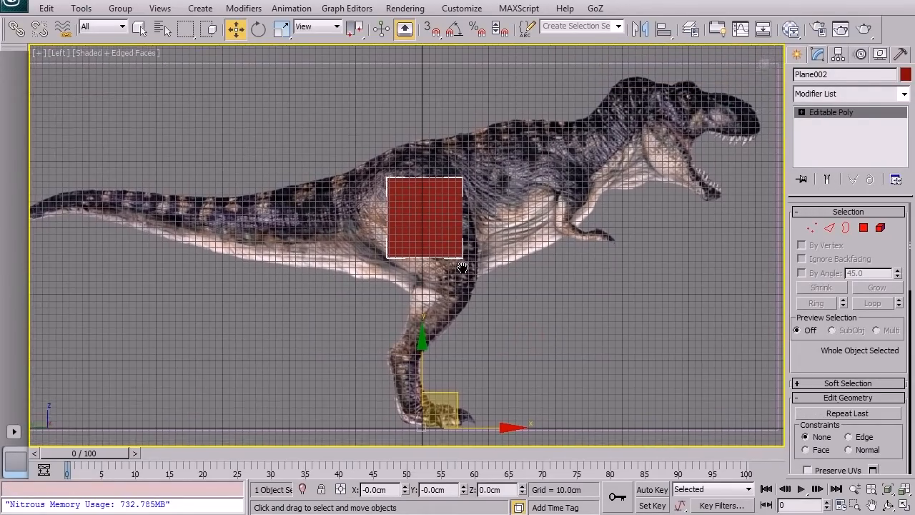
key(g)
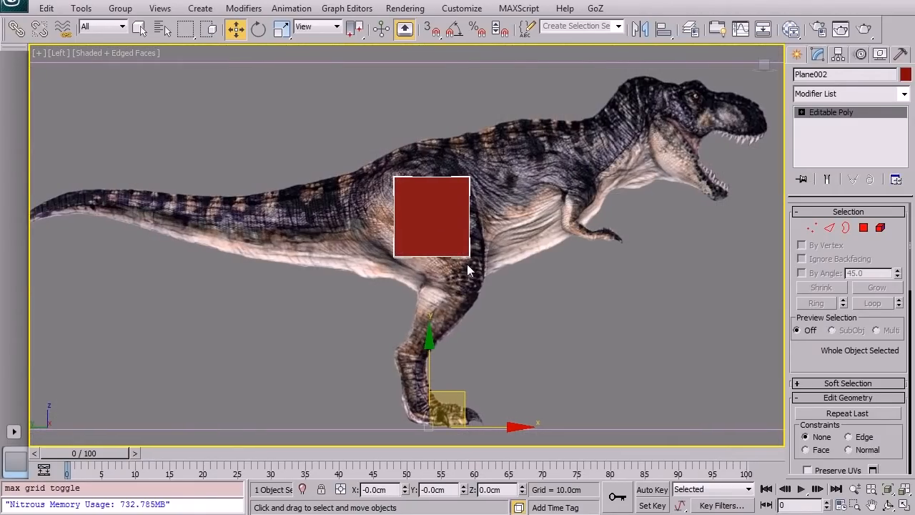
scroll(474, 263, up, 4)
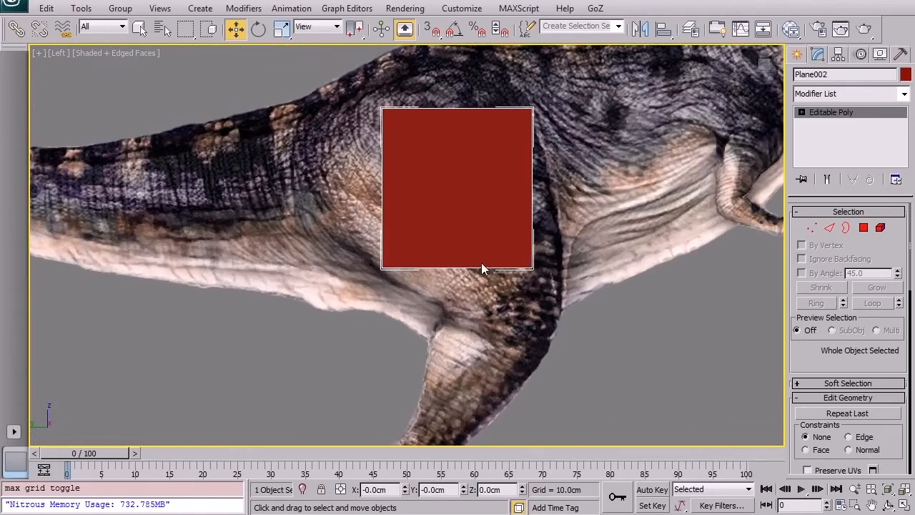
Step: Look through the plane's vertex, edge, border and polygon sub-object levels
click(811, 228)
middle_drag(511, 150, 450, 212)
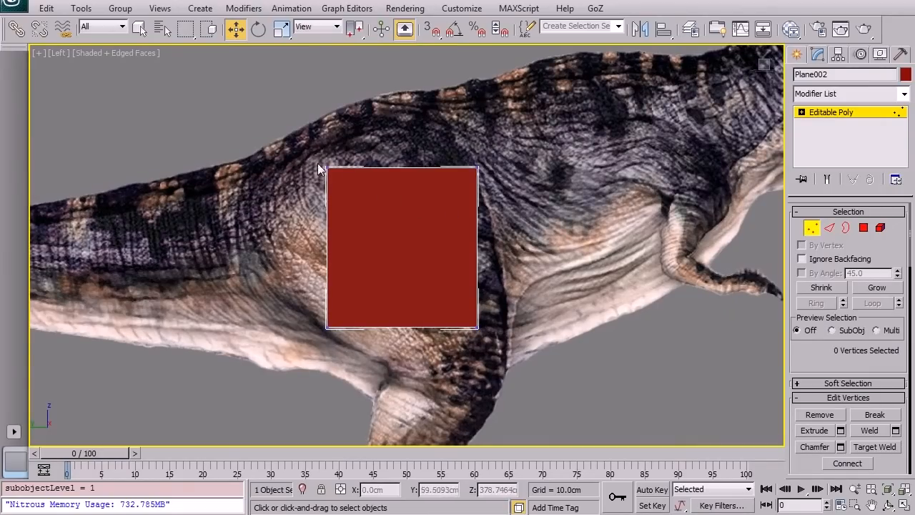
key(alt+x)
click(824, 229)
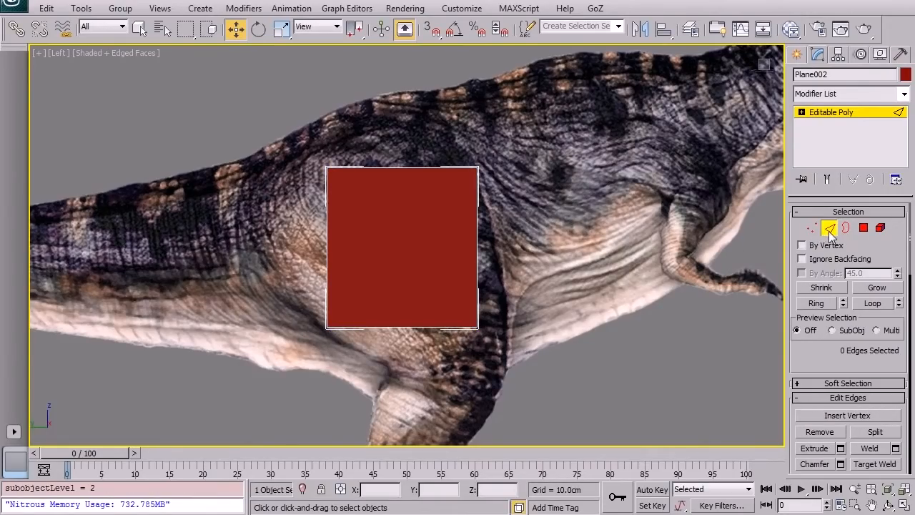
key(3)
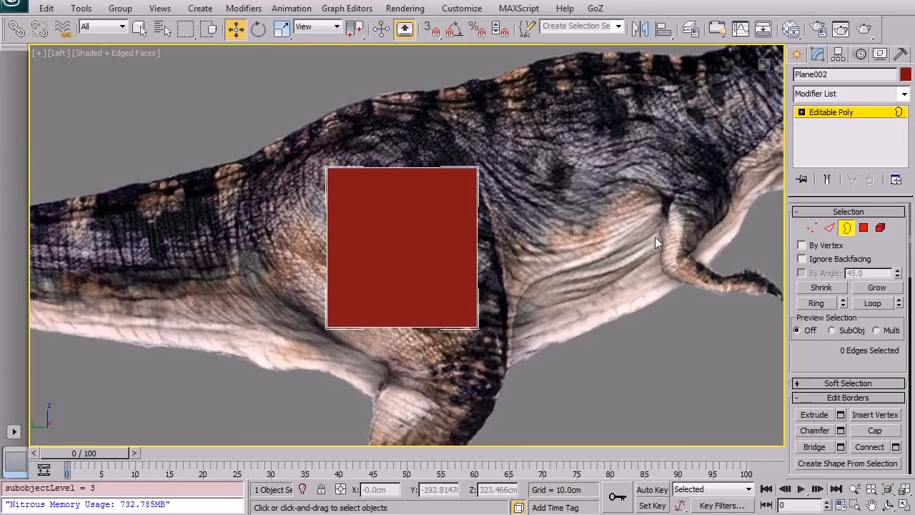
key(4)
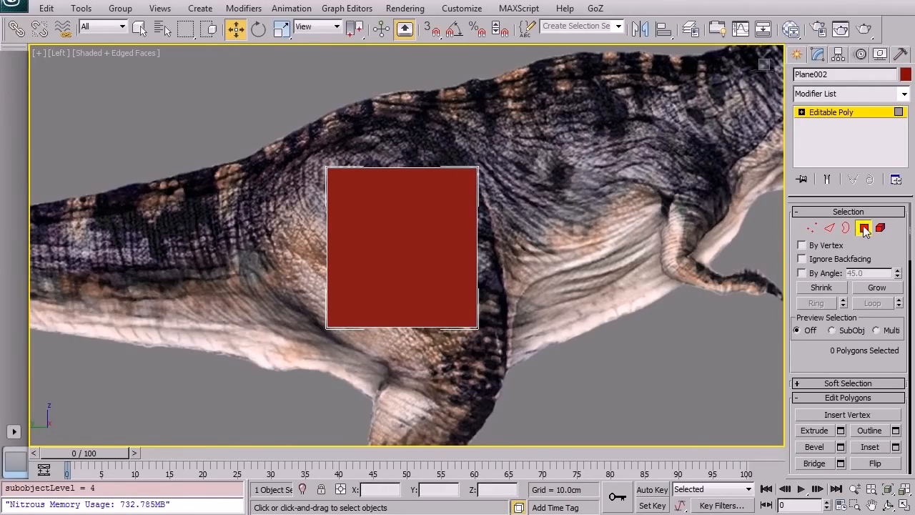
Step: Move the plane's four vertices to form a slanted strip from the back above the hip down to the top of the thigh
key(1)
click(327, 167)
drag(325, 148, 326, 101)
click(336, 318)
drag(360, 296, 470, 367)
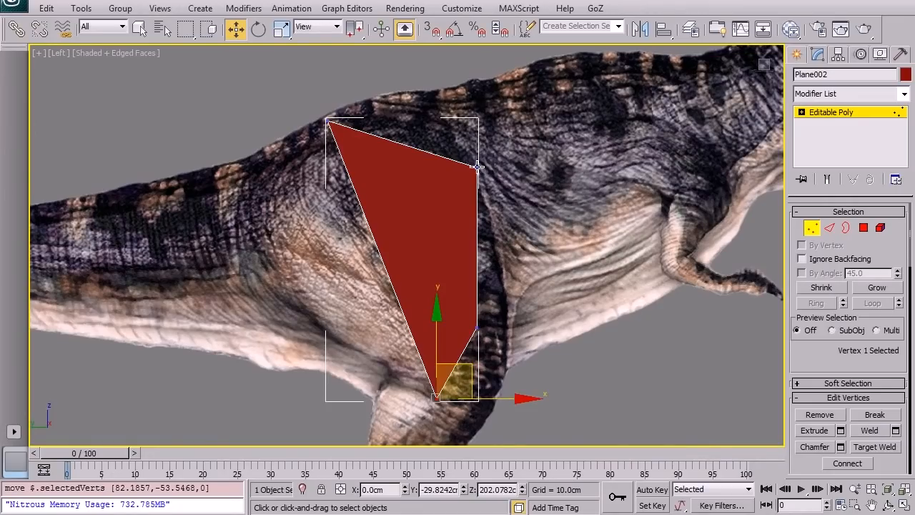
click(477, 167)
drag(477, 167, 436, 91)
drag(329, 120, 336, 106)
drag(479, 329, 505, 370)
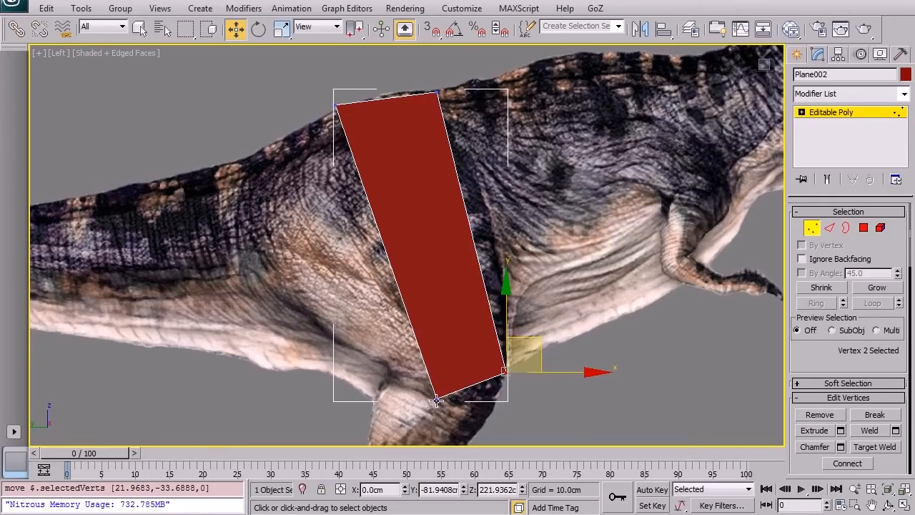
drag(434, 397, 436, 395)
Step: Turn on See-Through display for the reshaped plane so the dinosaur reference shows behind it
middle_drag(465, 265, 366, 284)
scroll(193, 214, down, 3)
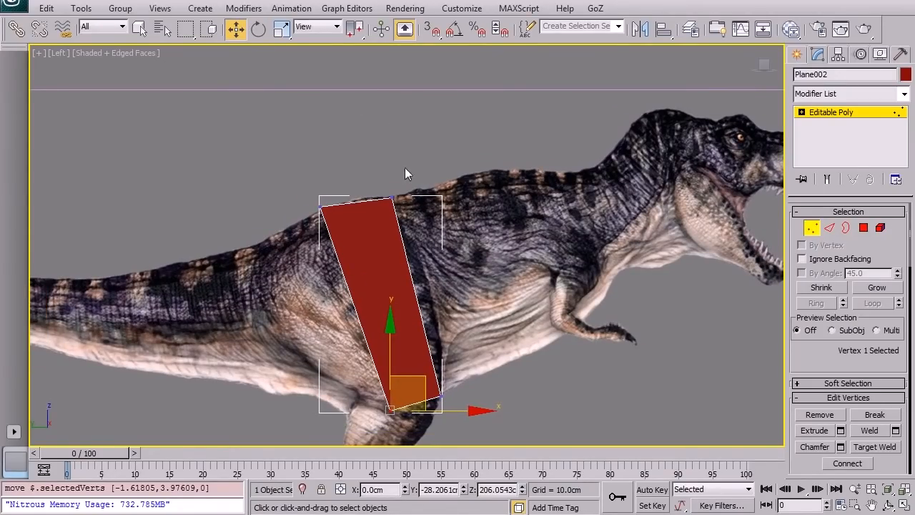
middle_drag(417, 205, 391, 172)
middle_drag(554, 230, 489, 224)
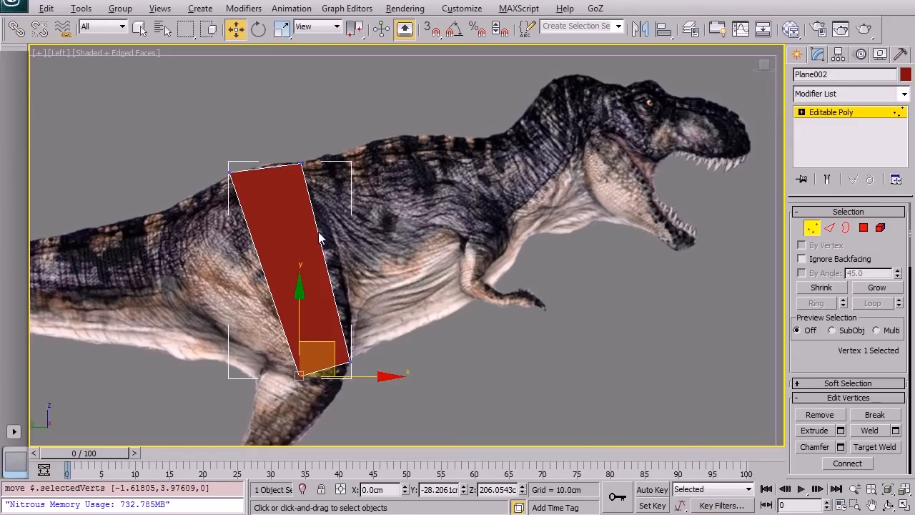
key(alt+x)
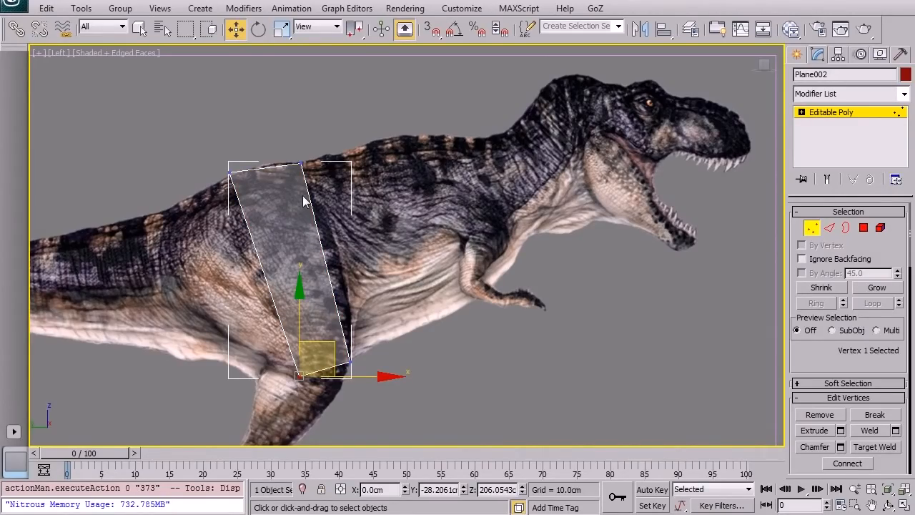
Step: Select the strip's head-side edge, hide the transform gizmo and nudge the edge about 1.5 cm toward the tail and 1.6 cm up
key(2)
click(319, 231)
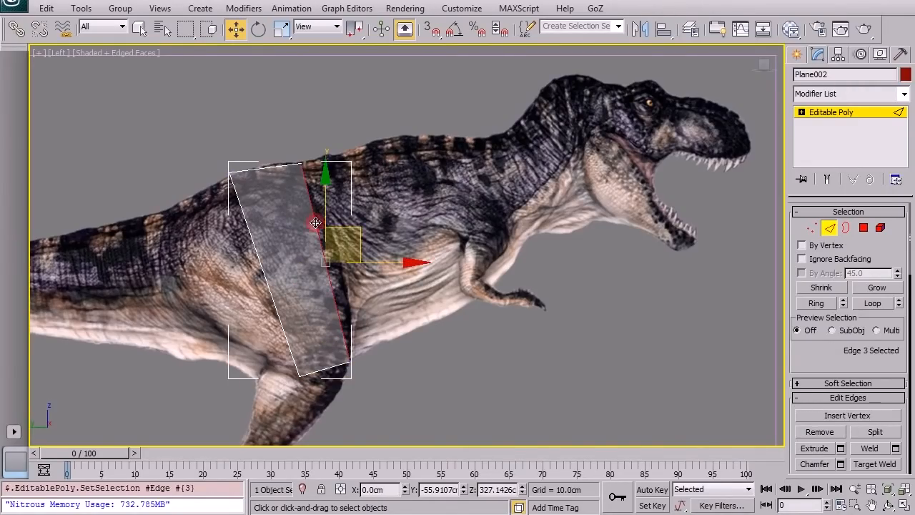
scroll(353, 230, up, 4)
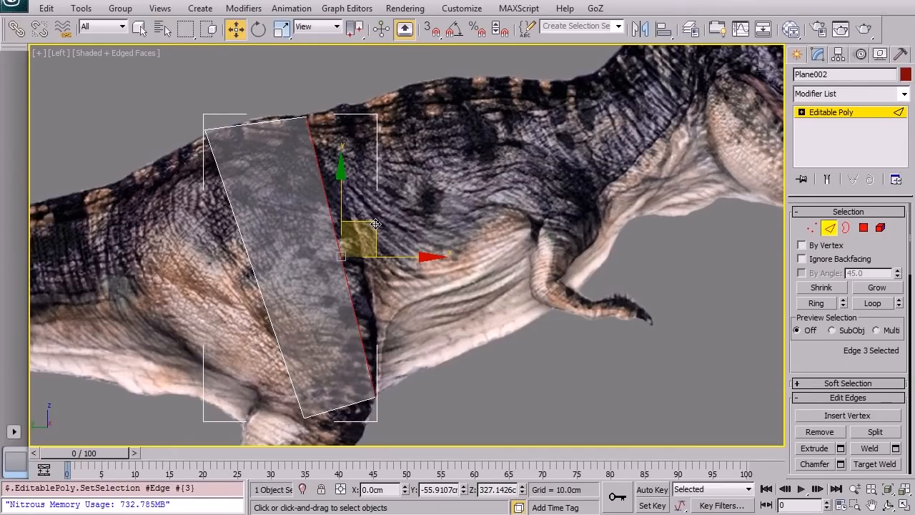
key(x)
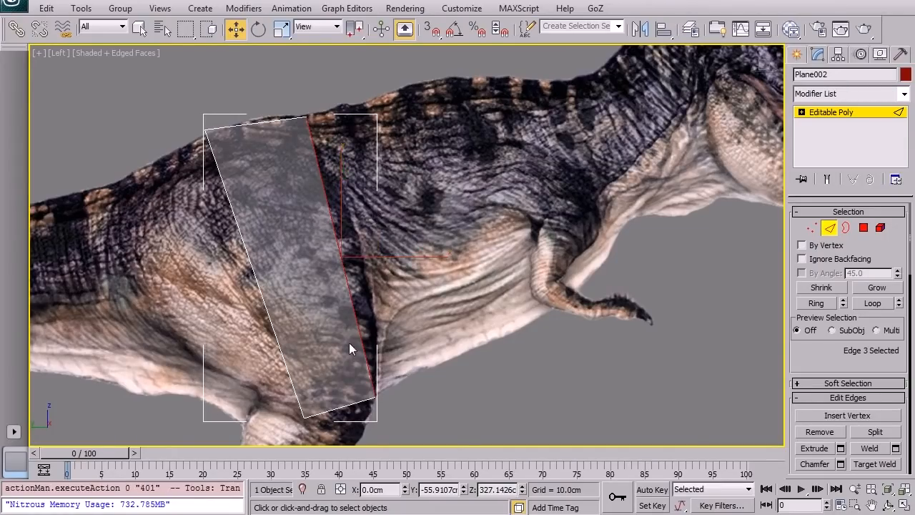
mouse_move(347, 264)
mouse_down()
mouse_move(427, 223)
mouse_move(338, 269)
mouse_up()
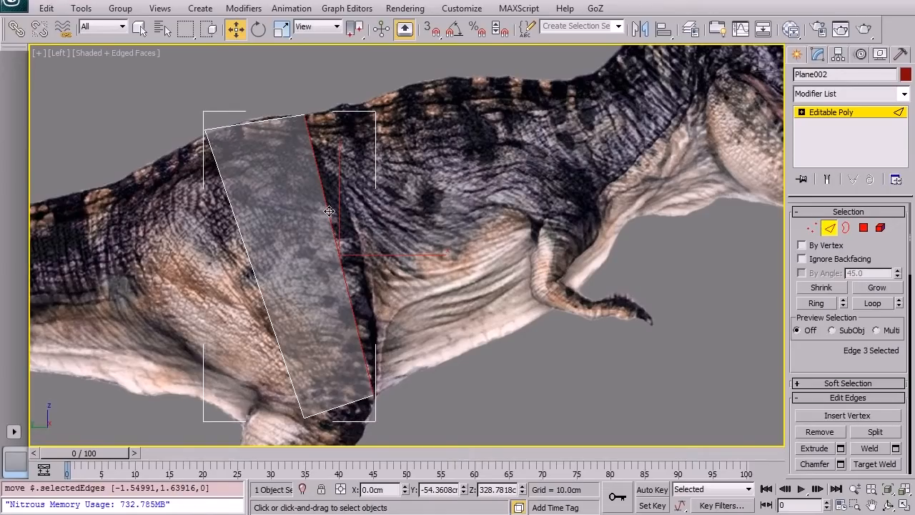
Step: Extend the head-side edge into two new polygons reaching the arm, and fit their vertices to the back and belly outline
shift+drag(329, 211, 401, 194)
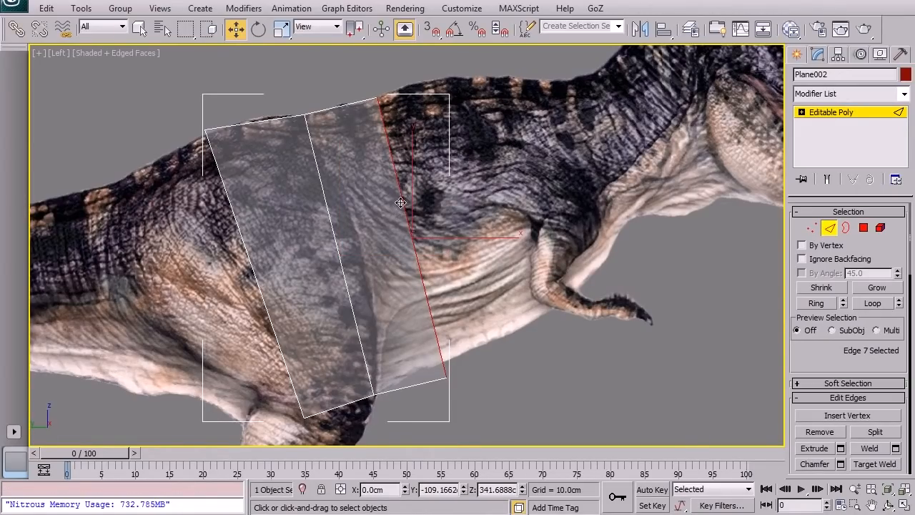
shift+drag(401, 203, 507, 180)
key(1)
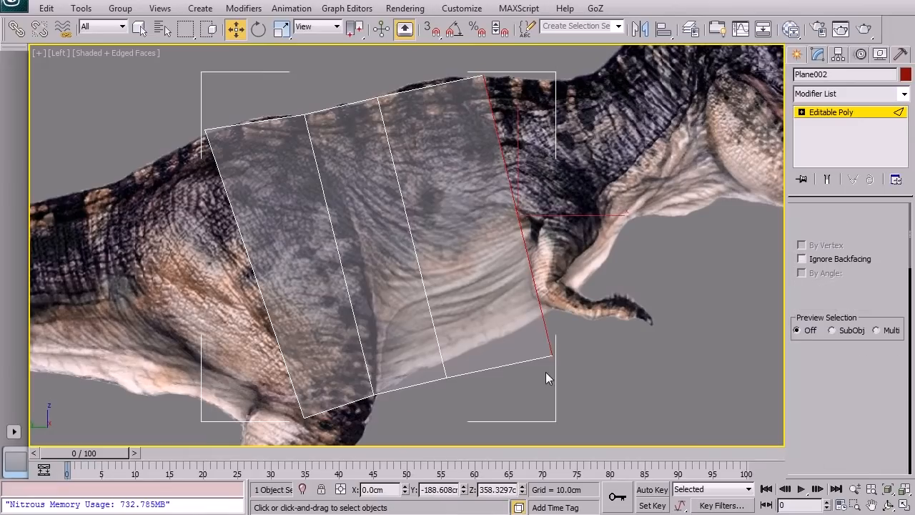
drag(551, 355, 541, 317)
drag(447, 375, 469, 349)
drag(377, 98, 379, 98)
mouse_move(376, 394)
mouse_down()
mouse_move(396, 386)
mouse_move(385, 385)
mouse_up()
middle_drag(450, 140, 346, 184)
drag(377, 121, 369, 121)
drag(275, 141, 293, 136)
Step: Extend the front edge with another polygon over the shoulder and arm, placing its upper vertex on the back outline
key(2)
middle_drag(456, 236, 352, 262)
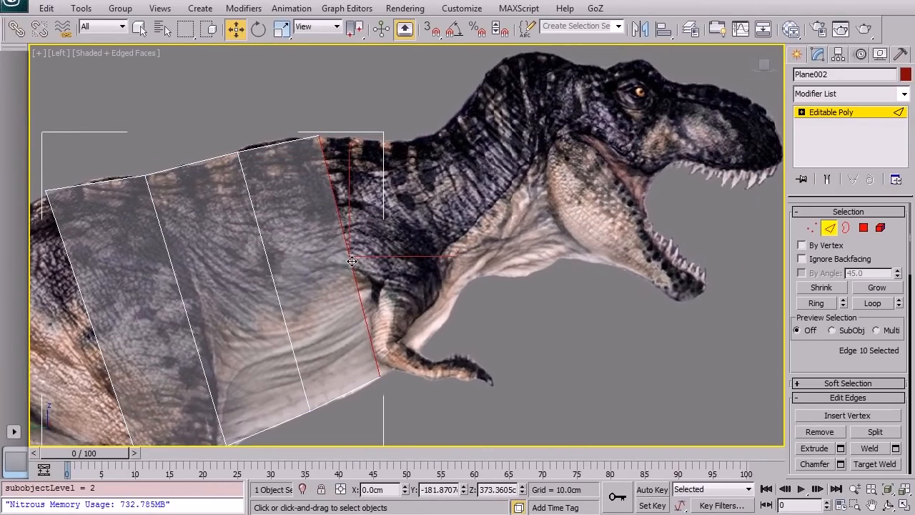
shift+drag(352, 262, 415, 207)
key(1)
click(382, 84)
drag(382, 83, 446, 122)
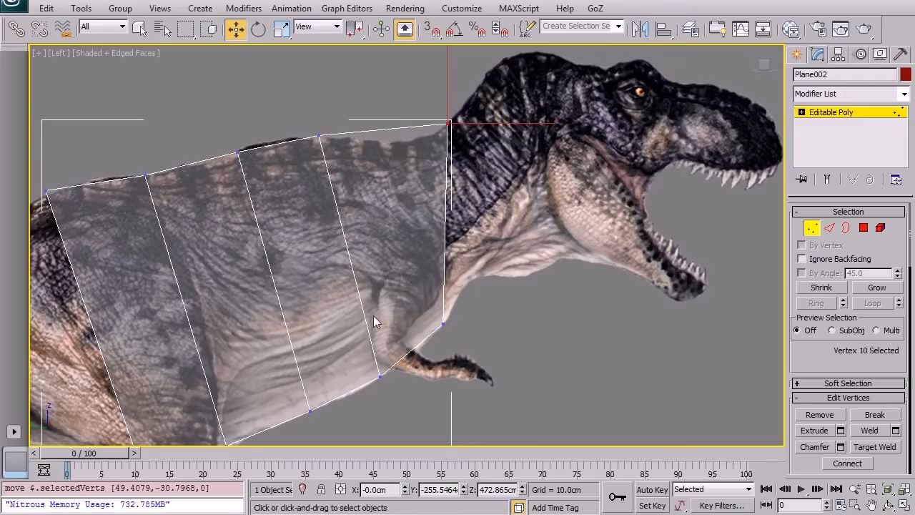
drag(448, 123, 390, 139)
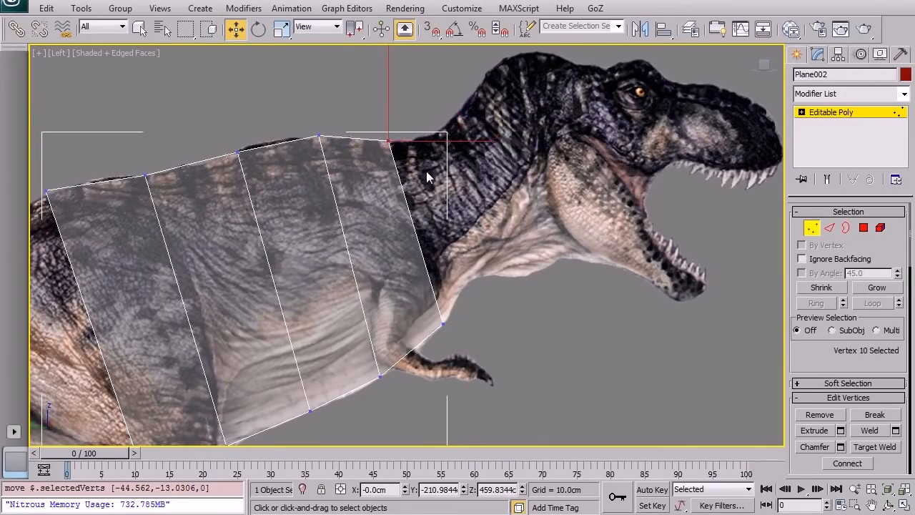
Step: Extend the front edge with a polygon to the base of the neck and lower its upper vertex onto the back outline
key(2)
shift+drag(412, 234, 442, 161)
key(1)
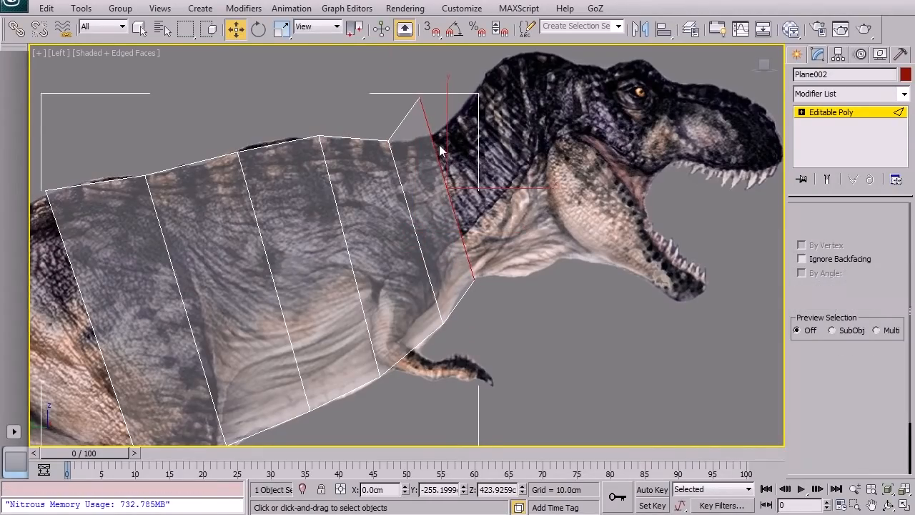
drag(421, 99, 434, 135)
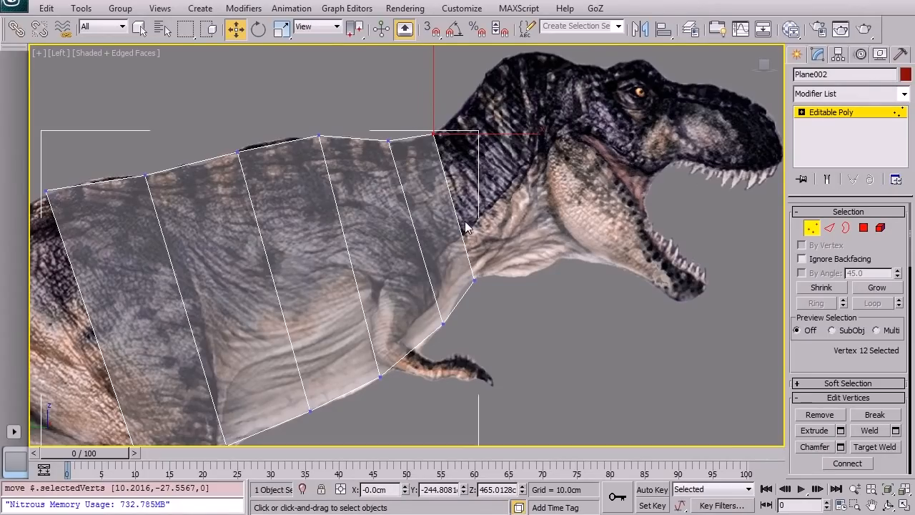
Step: Add a polygon over the lower neck from the front edge and fit its two end vertices to the nape and throat
key(2)
shift+drag(453, 203, 492, 178)
key(1)
click(476, 107)
drag(475, 107, 475, 93)
drag(515, 254, 510, 263)
Step: Add a polygon over the upper neck from the front edge and adjust its two end vertices to the neck outline
key(2)
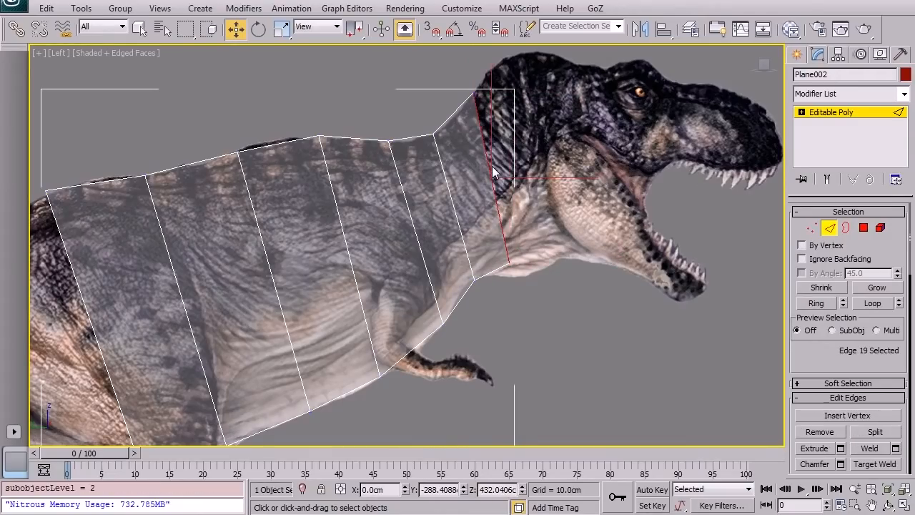
shift+drag(497, 172, 533, 154)
key(1)
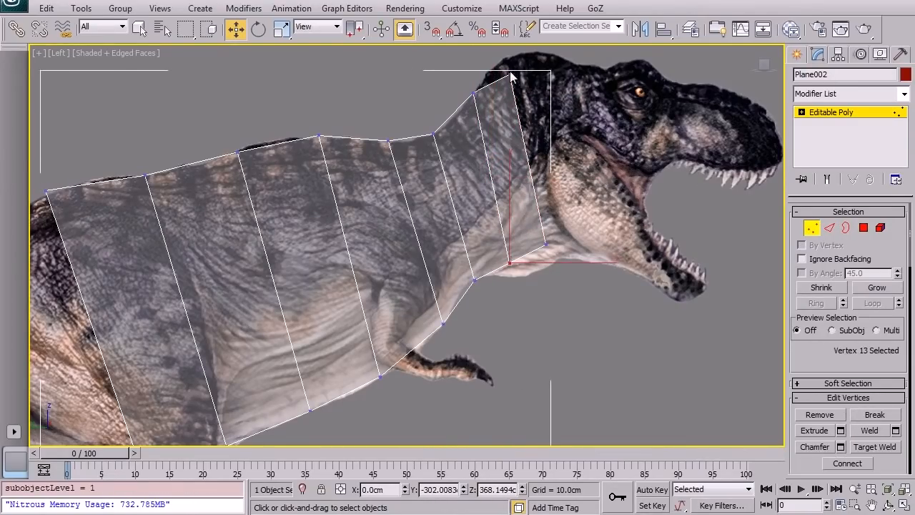
click(510, 70)
drag(510, 71, 511, 62)
middle_drag(512, 62, 323, 166)
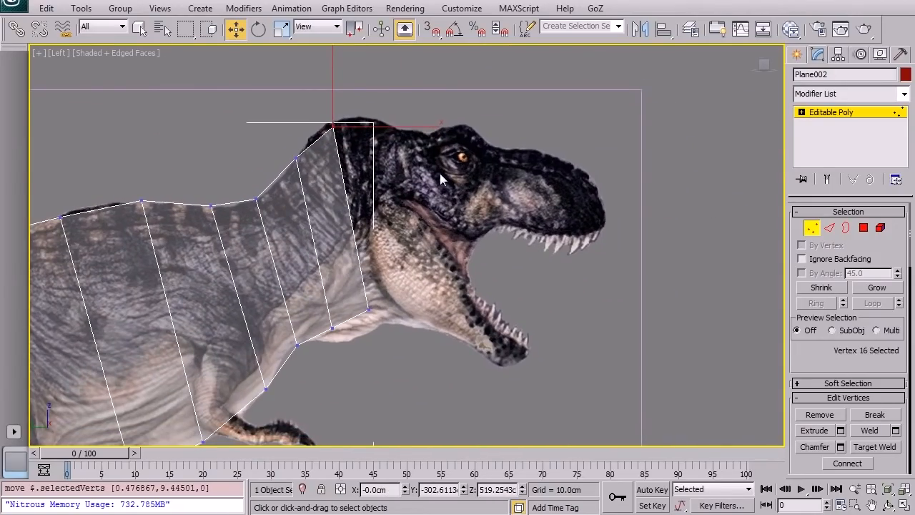
drag(373, 313, 358, 308)
Step: Extend the neck with a polygon to the back of the head, widening it at the top and refining the throat vertices
key(2)
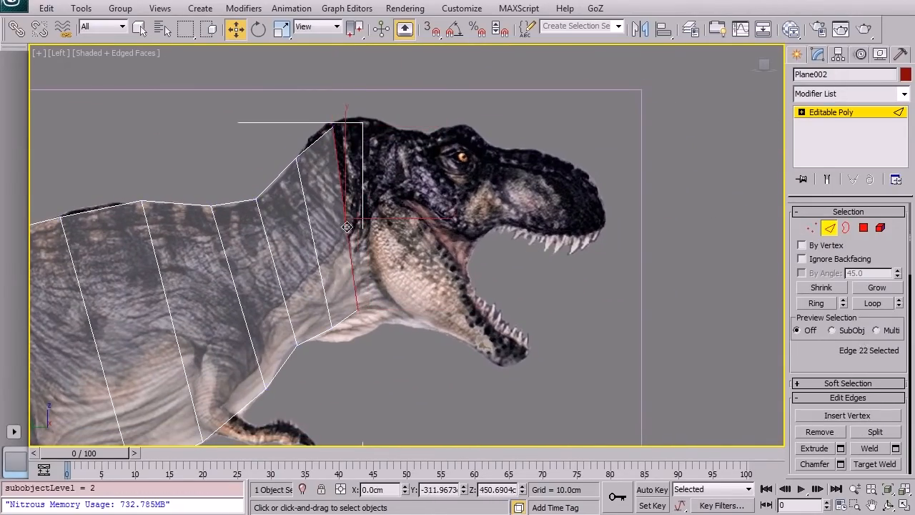
click(366, 215)
drag(366, 215, 380, 214)
key(1)
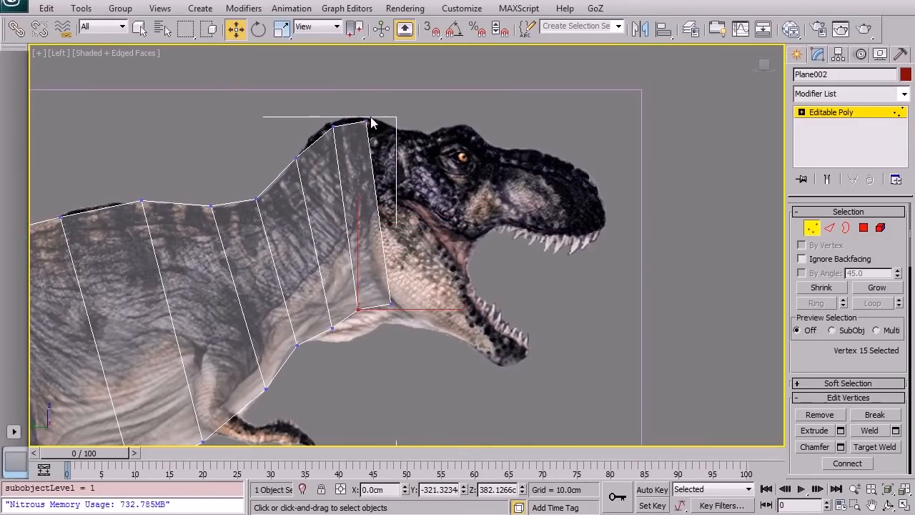
drag(368, 120, 393, 126)
drag(392, 304, 382, 301)
drag(327, 328, 326, 326)
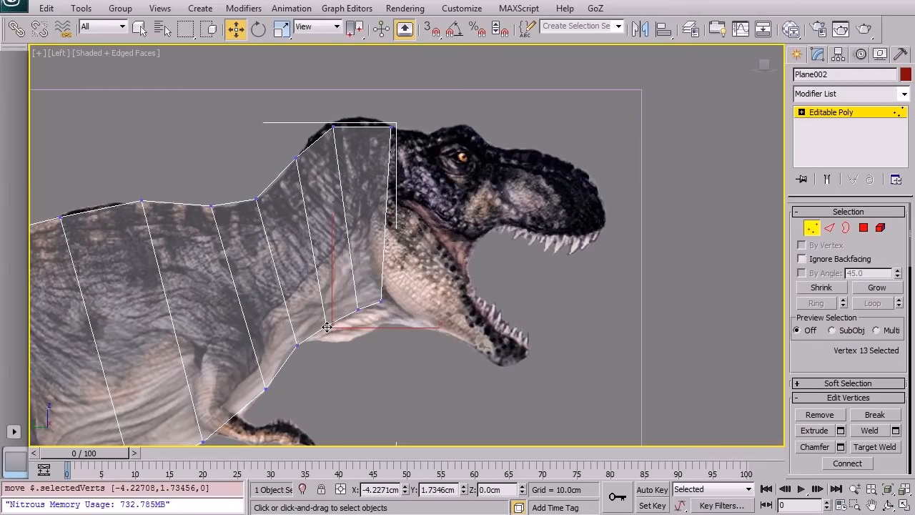
click(296, 346)
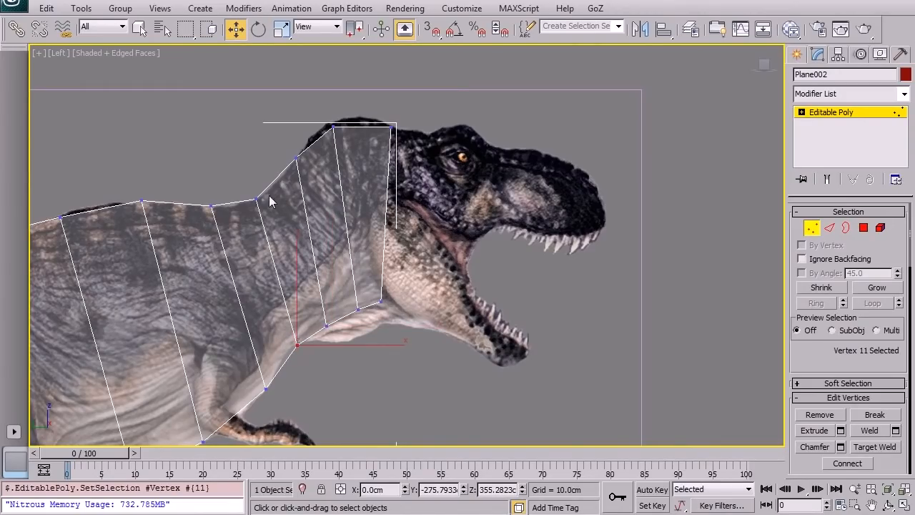
Step: Extend the front edge with a polygon over the back of the head and fit its upper and lower vertices to the outline
middle_drag(360, 214, 281, 175)
key(2)
drag(305, 152, 341, 165)
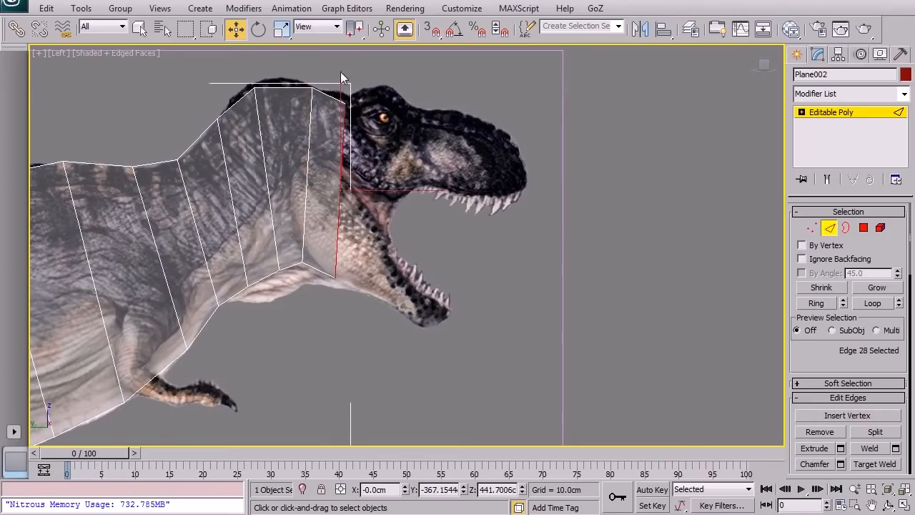
key(1)
drag(347, 91, 351, 100)
drag(336, 277, 323, 269)
Step: Add a polygon from the front edge up to the eye and raise its upper vertex onto the brow
key(2)
shift+drag(336, 190, 358, 203)
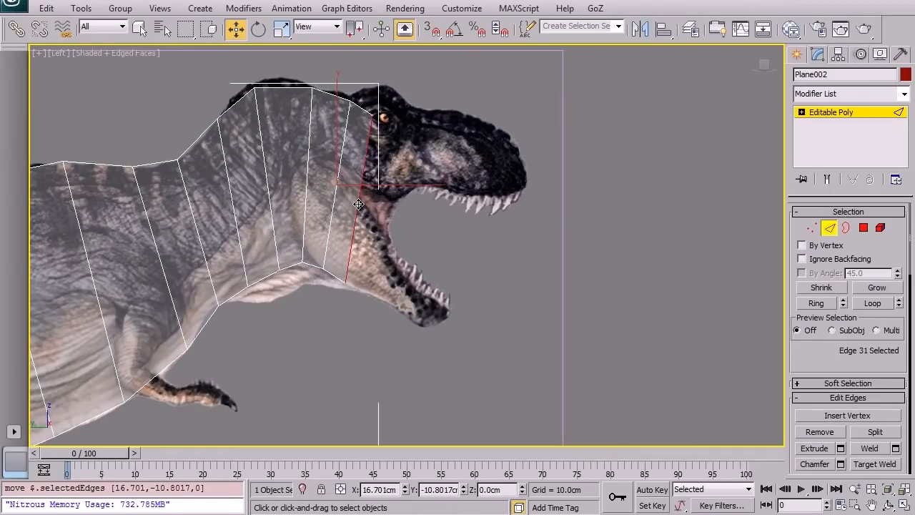
key(1)
drag(372, 118, 384, 99)
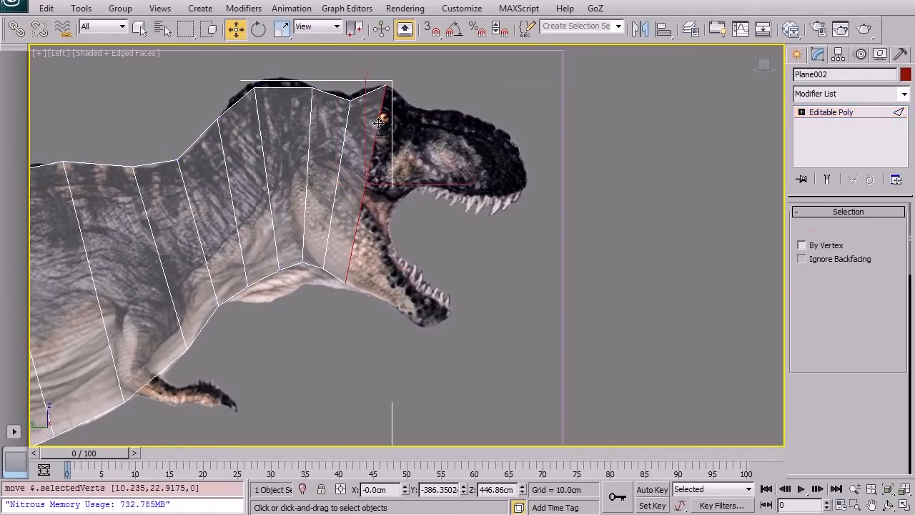
Step: Add a polygon from the eye to the snout base, fit its upper vertex, and raise the head-top vertex behind the brow
key(2)
shift+drag(370, 153, 404, 167)
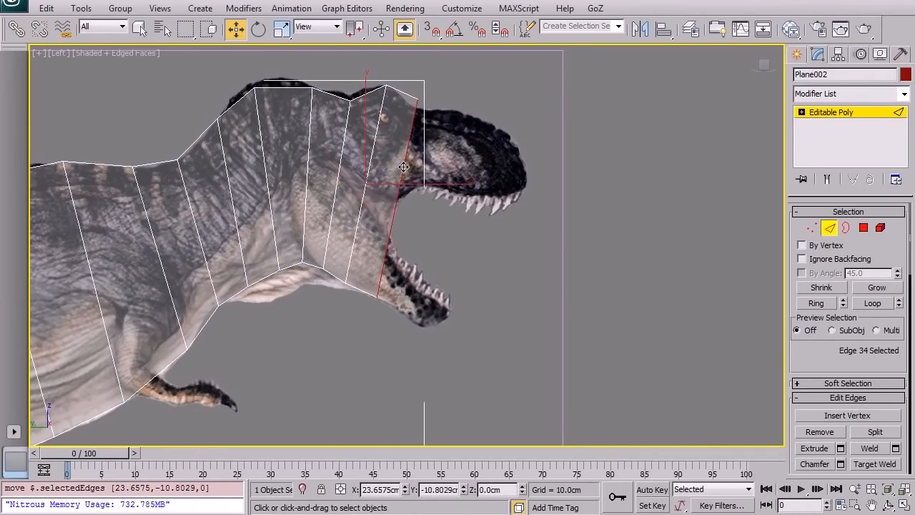
key(1)
drag(422, 99, 414, 106)
drag(353, 100, 349, 94)
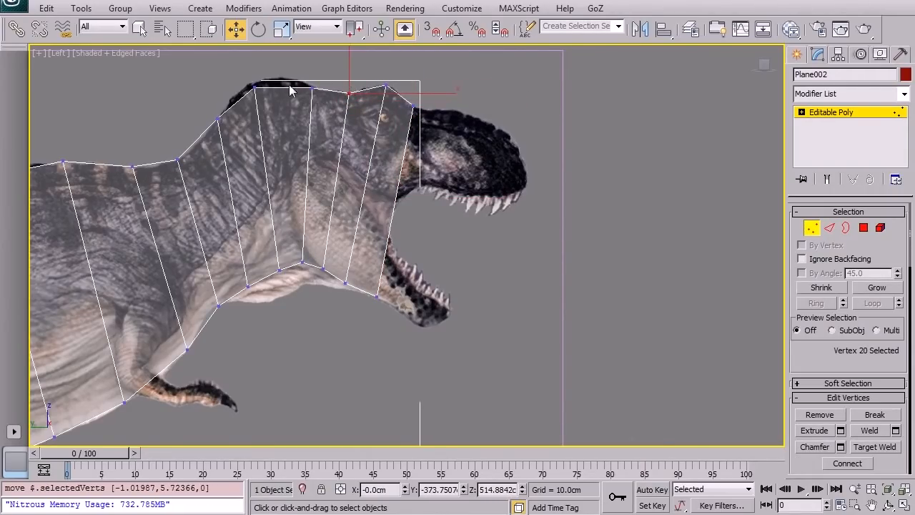
Step: Refine the existing vertices along the nape, top of the neck and throat to follow the reference outline
drag(257, 85, 254, 80)
drag(310, 88, 306, 80)
middle_drag(257, 289, 284, 263)
drag(274, 261, 273, 257)
drag(245, 93, 230, 109)
drag(278, 57, 253, 80)
drag(307, 244, 299, 242)
Step: Connect the top and bottom edges of the wide upper-neck polygon to insert a new cross edge
key(2)
click(291, 67)
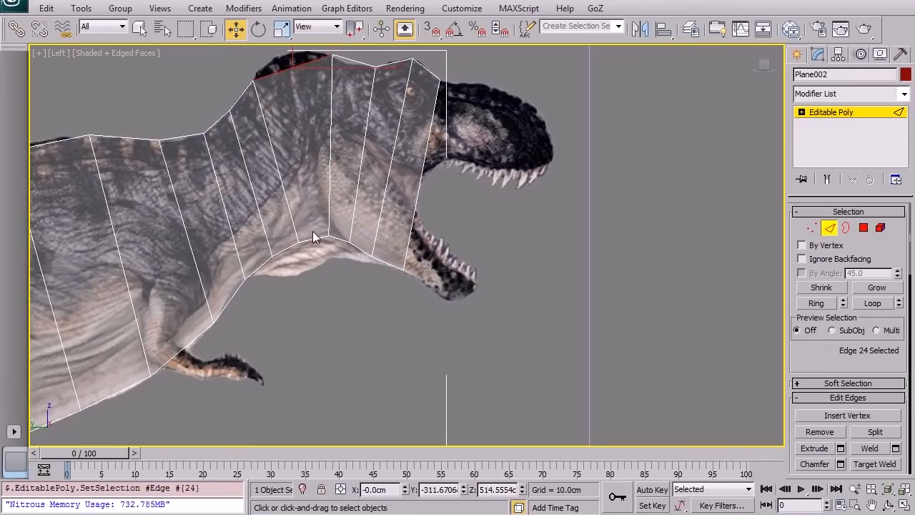
ctrl+click(315, 239)
middle_drag(310, 192, 293, 279)
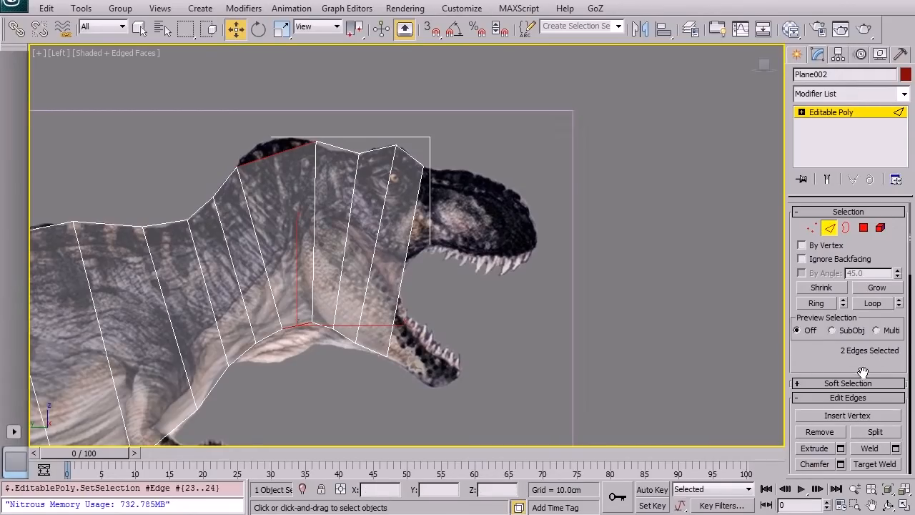
scroll(864, 372, down, 3)
click(870, 394)
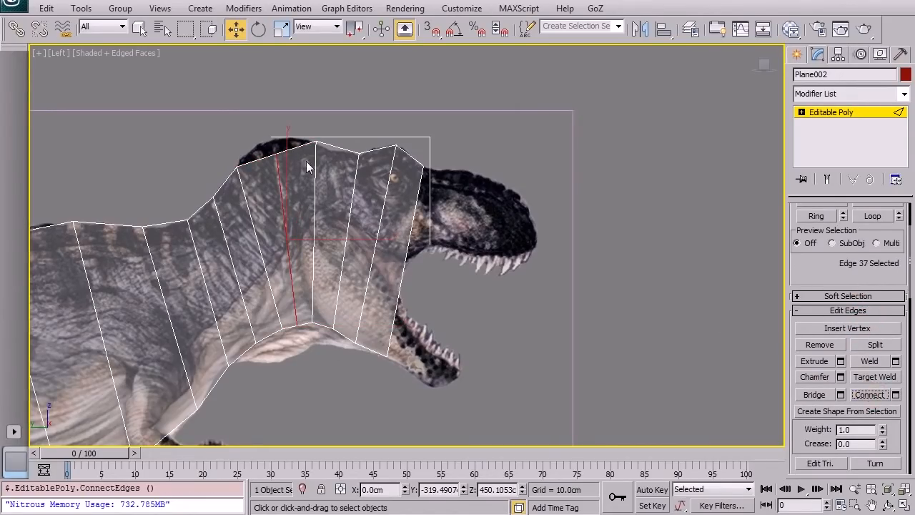
Step: Move the new cross edge's upper vertex to the head crest and its lower vertex onto the throat line, then clear the selection
key(1)
drag(278, 149, 270, 141)
drag(296, 326, 301, 326)
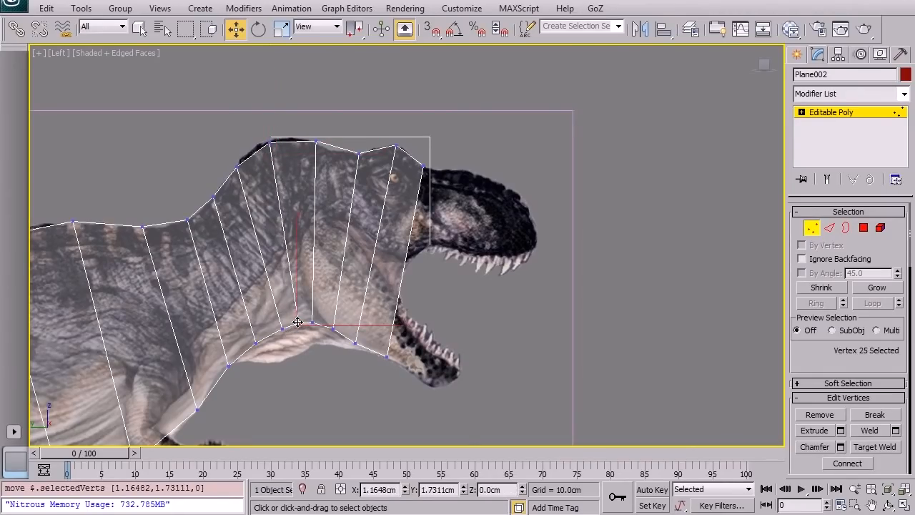
click(265, 364)
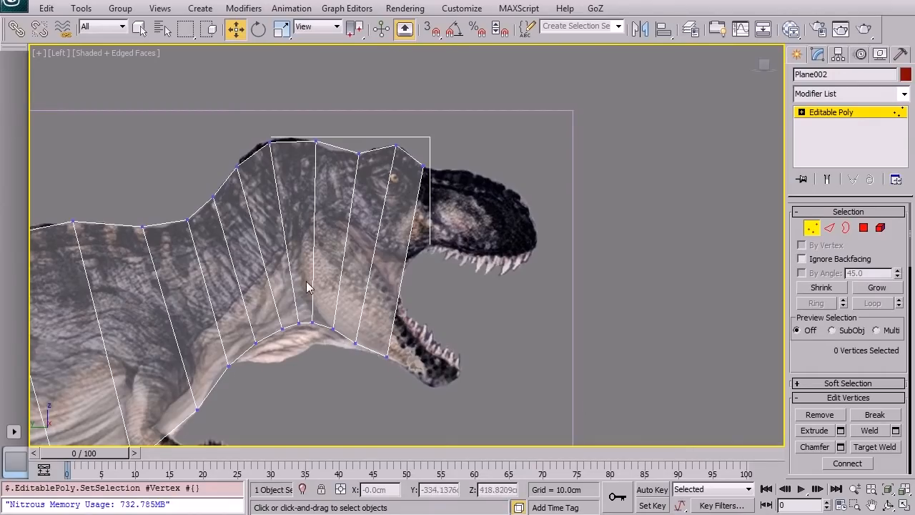
Step: Extend the body's rear edge over the hip to the tail base, fitting its lower vertex and the neighbouring thigh vertex
middle_drag(307, 286, 386, 248)
scroll(330, 263, up, 6)
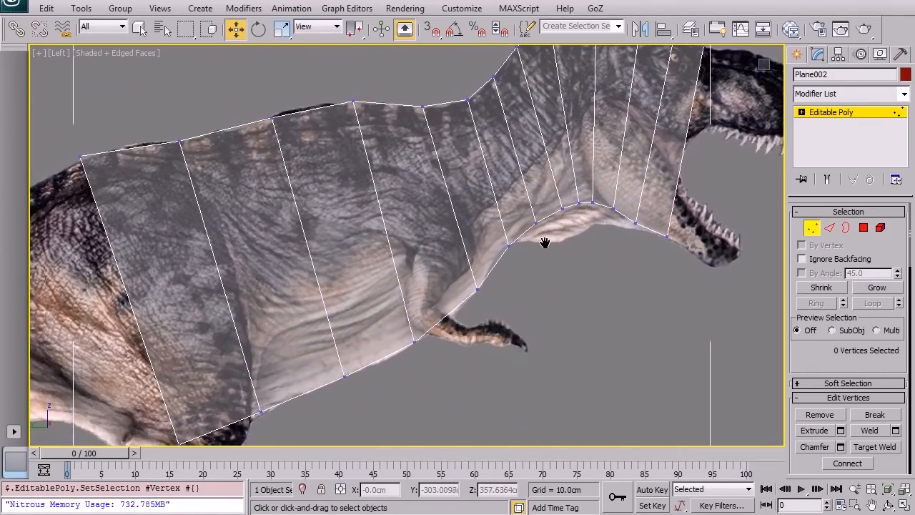
middle_drag(474, 272, 541, 271)
middle_drag(355, 292, 529, 233)
key(2)
middle_drag(383, 245, 439, 257)
click(393, 238)
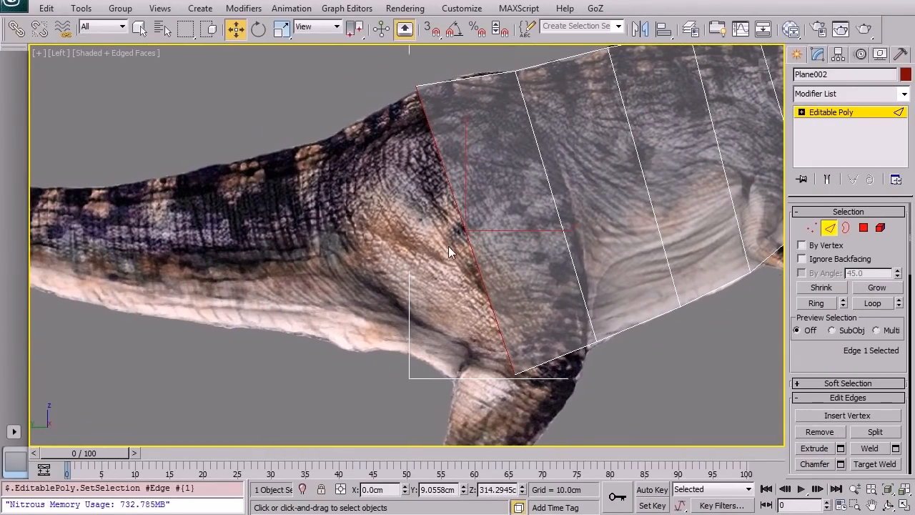
shift+drag(461, 231, 367, 281)
middle_drag(415, 356, 501, 258)
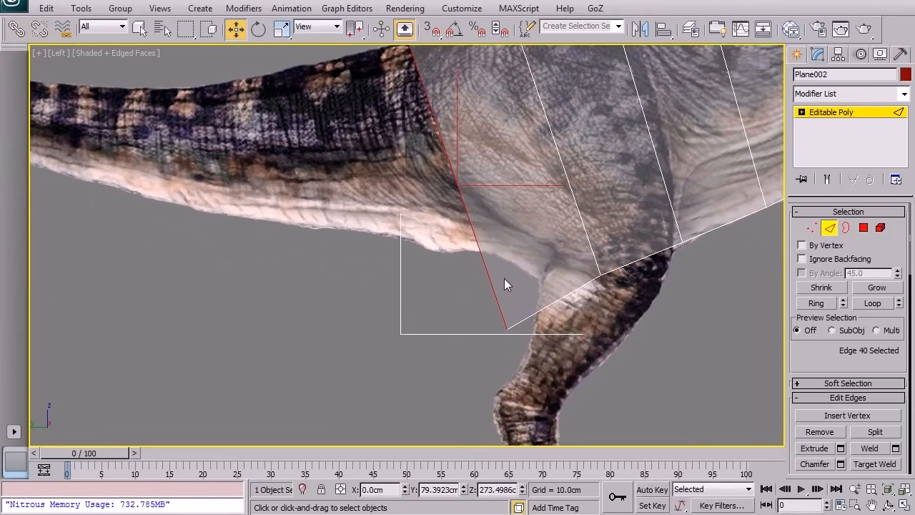
key(1)
drag(506, 327, 469, 249)
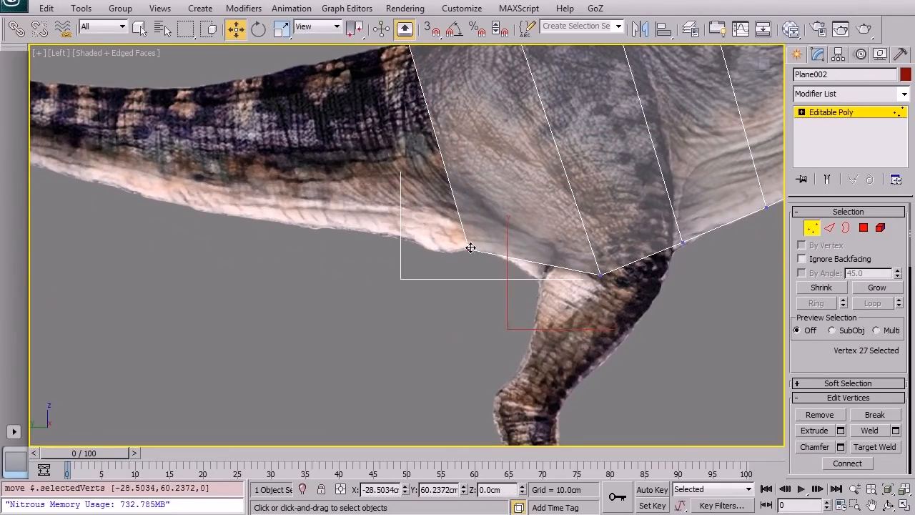
drag(599, 275, 593, 266)
Step: Add a polygon over the tail root from the rear edge and fit its lower and upper vertices to the tail outline
middle_drag(592, 266, 632, 330)
key(2)
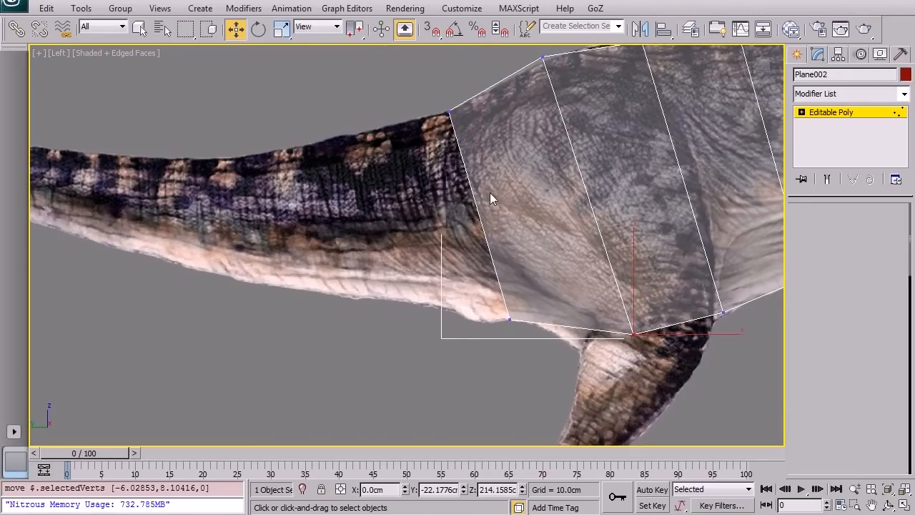
shift+drag(472, 192, 388, 213)
key(1)
click(429, 340)
drag(428, 340, 402, 299)
key(2)
key(1)
drag(368, 134, 376, 130)
Step: Extend the tail with another polygon beyond the root and raise its lower vertex to the underside
key(2)
shift+drag(379, 176, 298, 191)
key(1)
drag(327, 318, 305, 292)
Step: Add a polygon from the tail's end edge toward mid-tail and fit its lower vertex to the underside
key(2)
middle_drag(255, 237, 453, 265)
key(1)
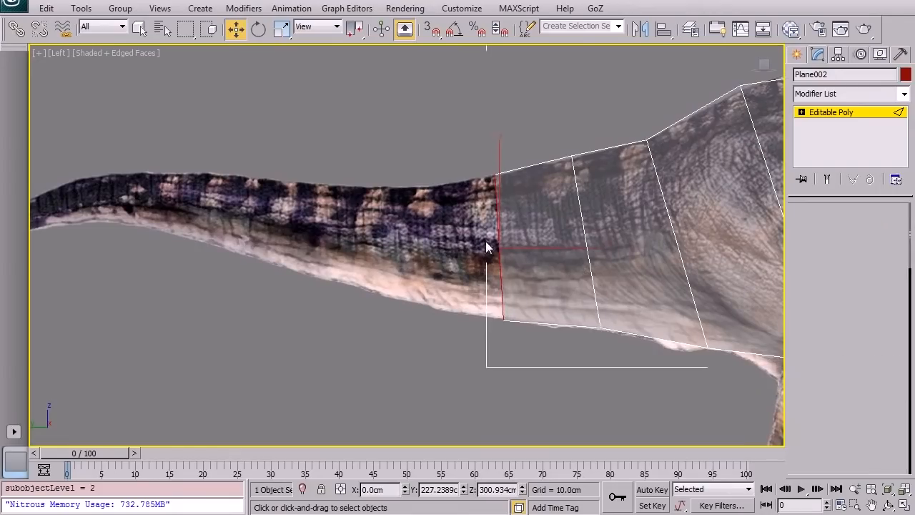
key(2)
click(496, 234)
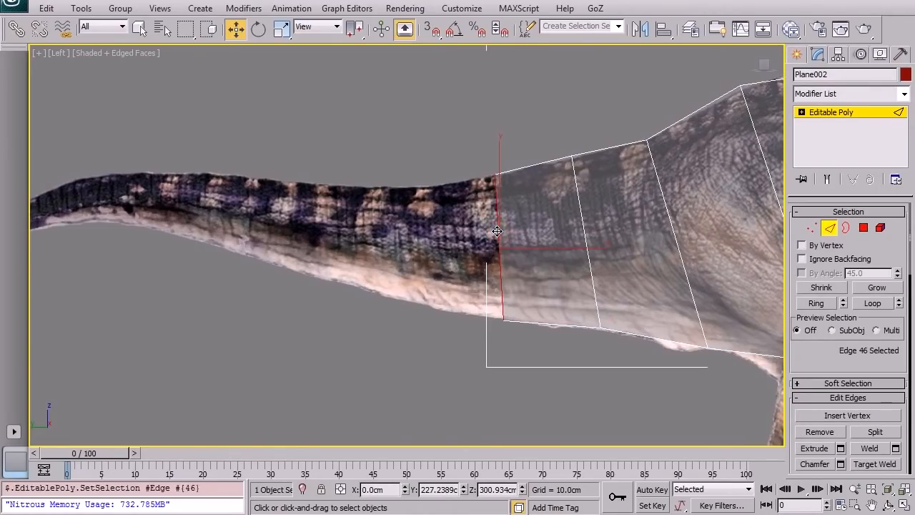
shift+drag(494, 231, 426, 236)
key(1)
drag(433, 333, 429, 304)
Step: Add two more polygons along the middle of the tail, raising each new lower vertex onto the underside
key(2)
shift+drag(426, 236, 358, 236)
key(1)
drag(362, 306, 362, 290)
key(2)
middle_drag(347, 265, 433, 257)
shift+drag(439, 234, 375, 236)
key(1)
drag(384, 284, 377, 267)
Step: Extend the tail's end edge by one polygon where the tail starts to narrow and raise its lower vertex
key(2)
shift+drag(376, 228, 312, 218)
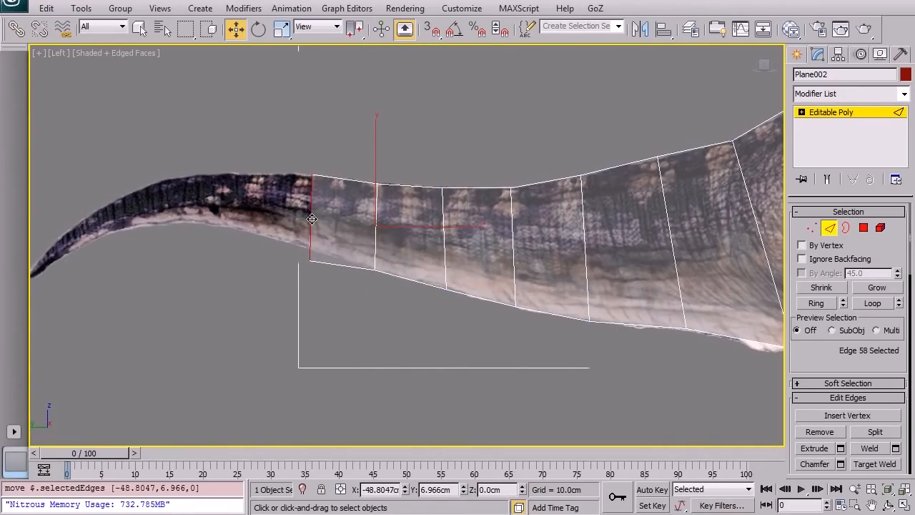
key(1)
drag(311, 261, 312, 246)
Step: Add three polygons over the curved, narrowing part of the tail and fit their vertices to both outlines
middle_drag(335, 244, 457, 256)
key(2)
shift+drag(441, 225, 254, 237)
key(1)
click(364, 257)
key(2)
key(1)
key(2)
key(1)
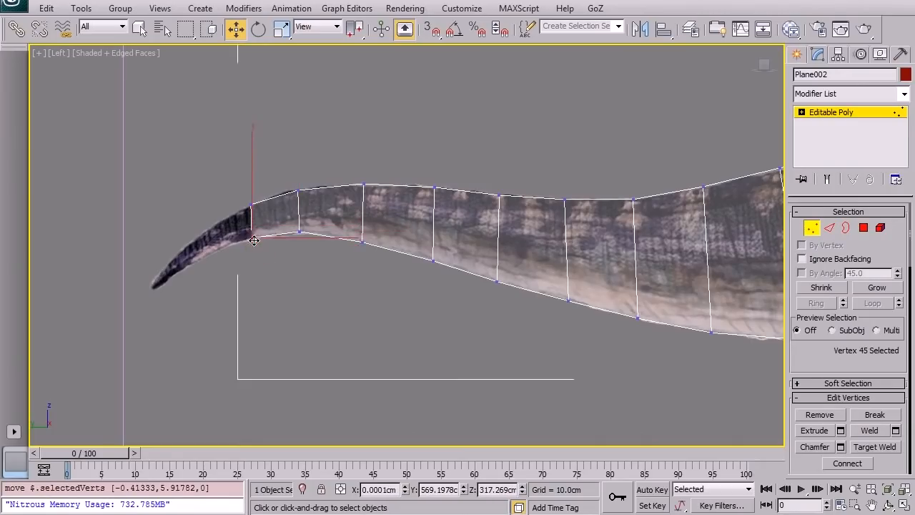
Step: Add four tapering polygons down to the tail tip, fitting their vertices to the outline
scroll(277, 265, up, 4)
middle_drag(300, 230, 413, 233)
key(2)
shift+drag(357, 183, 168, 317)
key(1)
key(2)
key(1)
key(2)
key(1)
click(200, 303)
key(2)
key(1)
drag(188, 276, 188, 272)
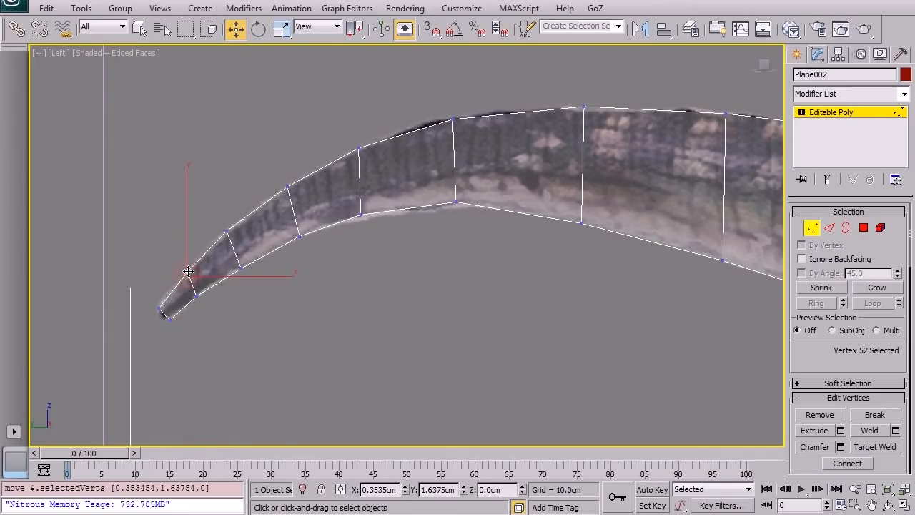
Step: Check the finished strip from tail tip to head against the reference and switch the mesh to edge selection
scroll(450, 197, down, 8)
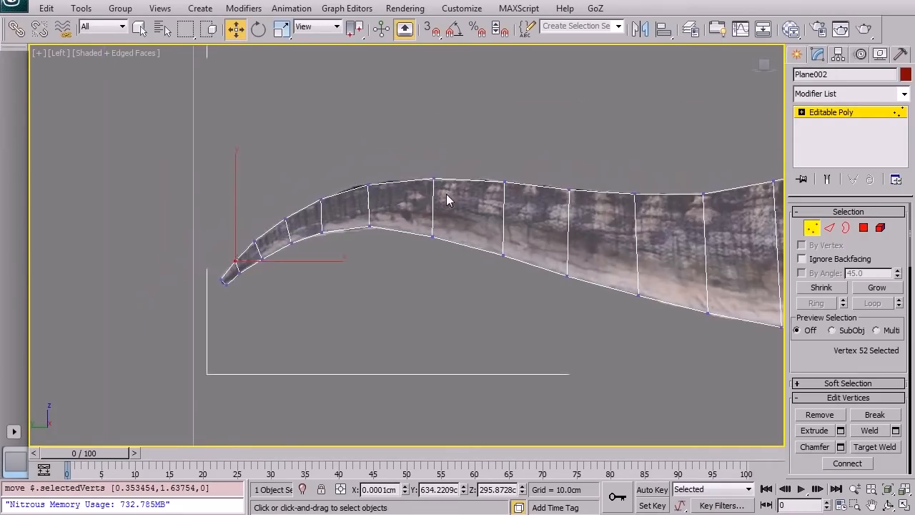
middle_drag(715, 199, 445, 231)
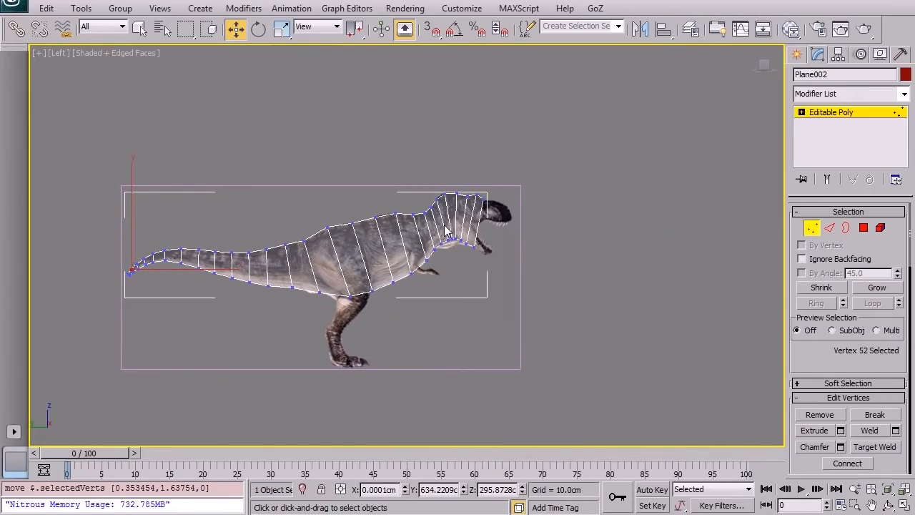
scroll(379, 157, up, 8)
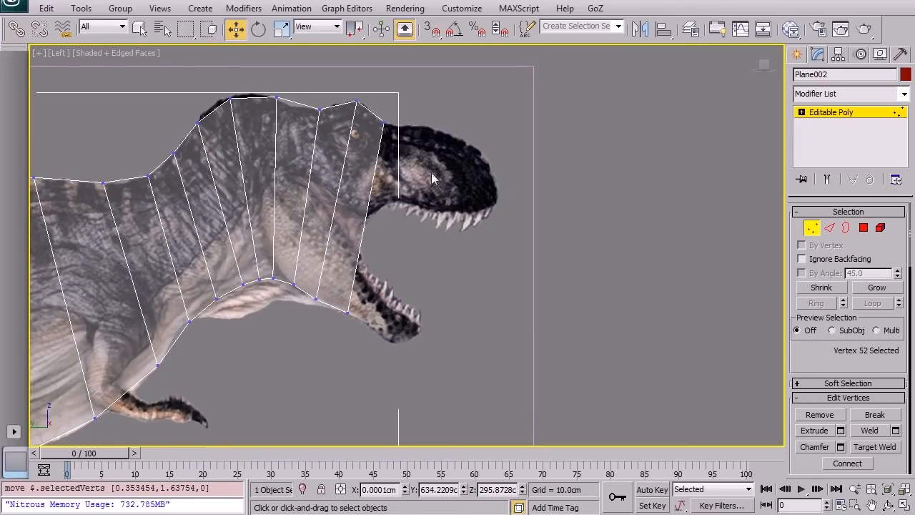
scroll(511, 220, down, 3)
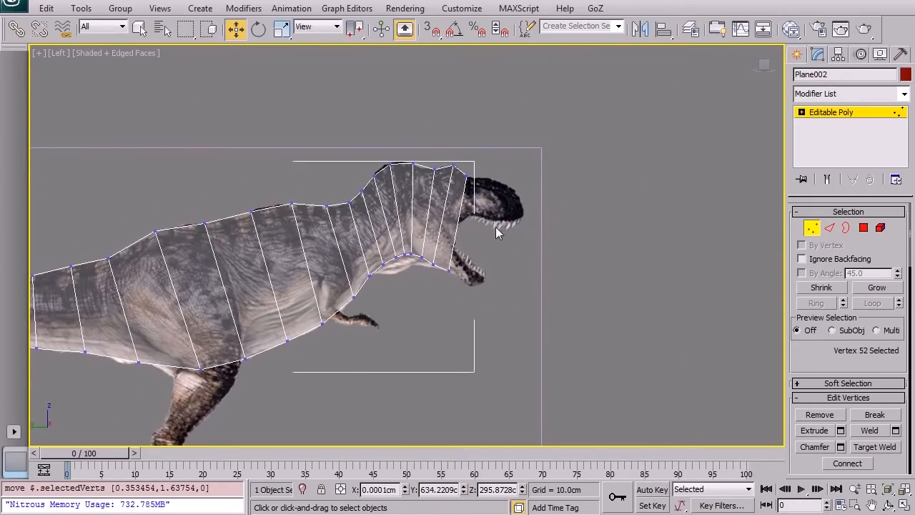
middle_drag(198, 315, 629, 236)
middle_drag(685, 229, 701, 222)
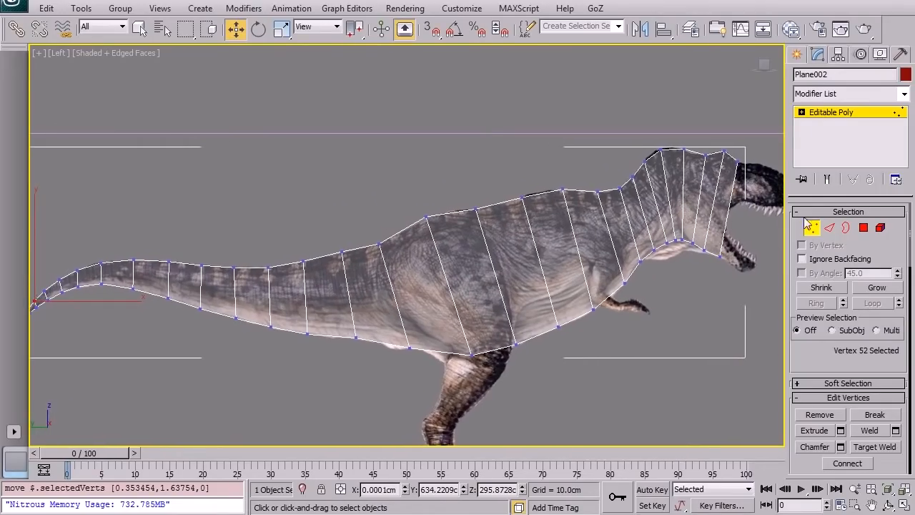
click(830, 228)
click(639, 209)
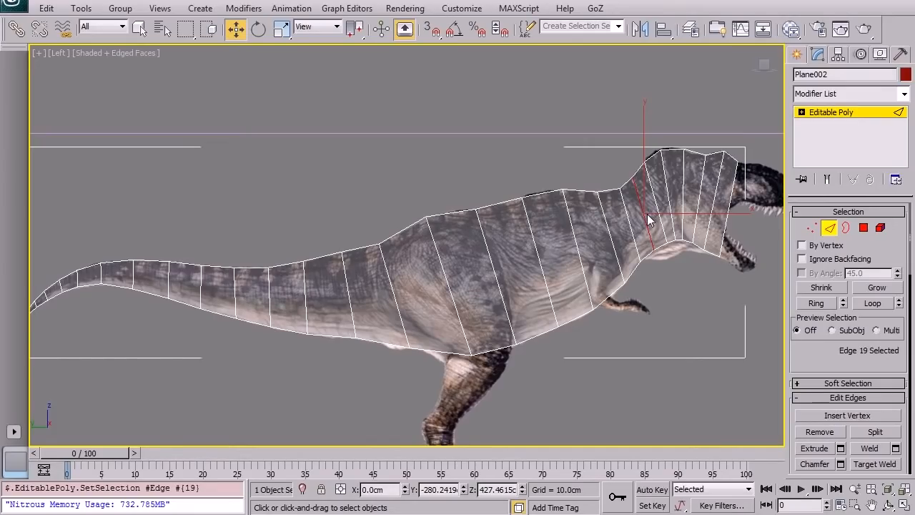
click(816, 304)
click(654, 302)
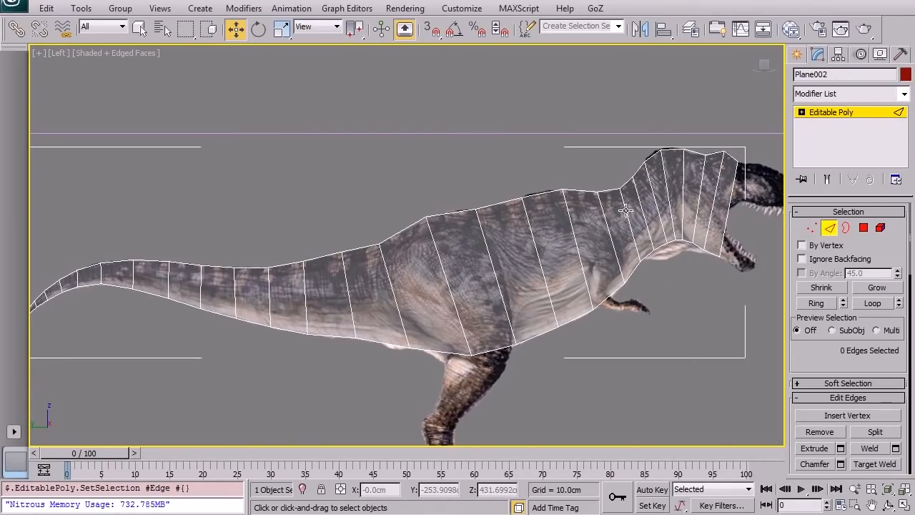
Step: Select the full ring of cross edges from tail tip to head and connect them with a lengthwise centre edge loop
click(626, 209)
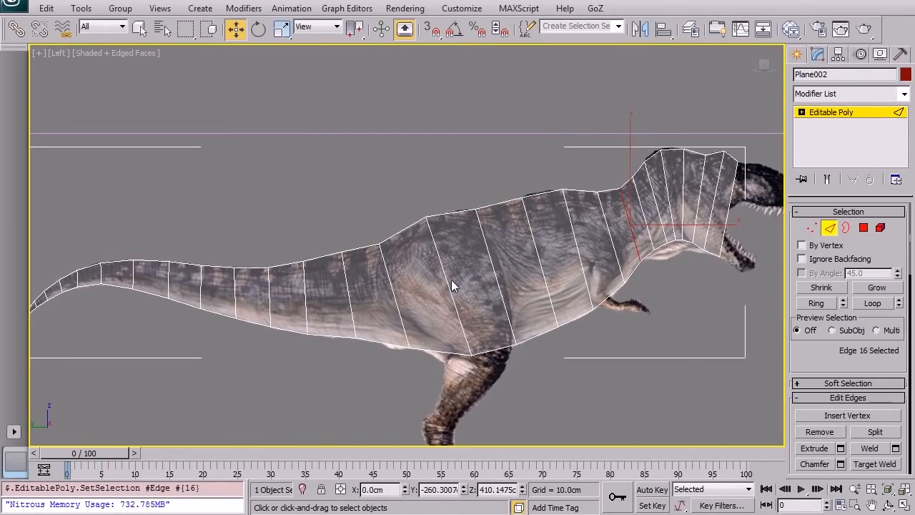
shift+click(494, 278)
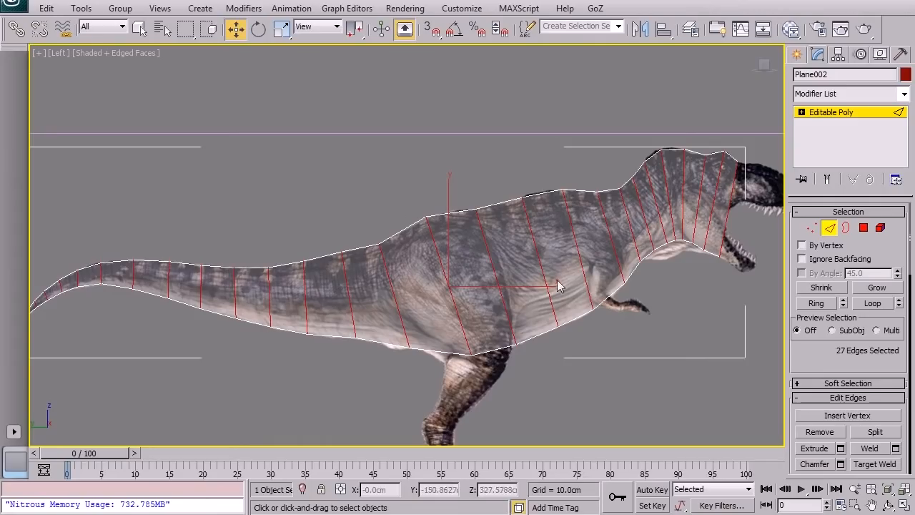
drag(836, 370, 847, 313)
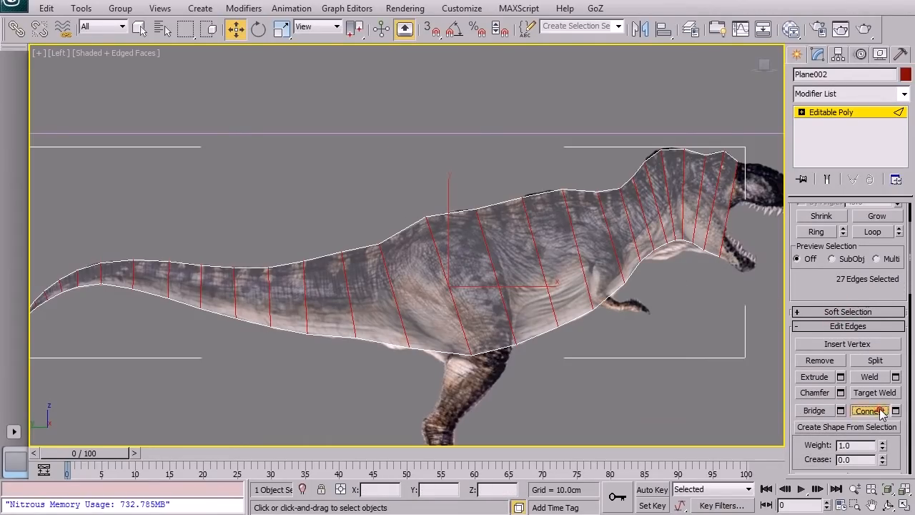
click(881, 410)
Step: Examine how the new centre edge loop runs through the tail, torso and neck
middle_drag(204, 311, 301, 296)
middle_drag(605, 282, 460, 302)
scroll(410, 257, up, 2)
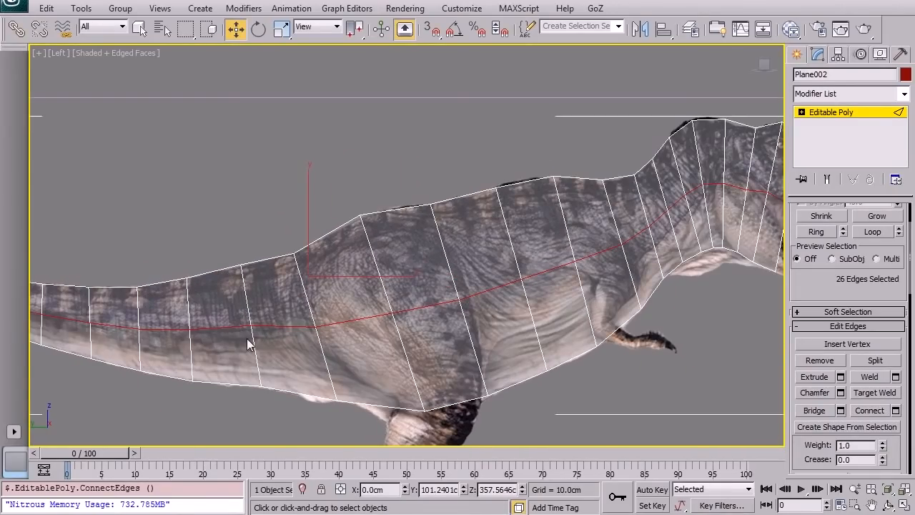
middle_drag(248, 345, 304, 335)
middle_drag(583, 217, 580, 107)
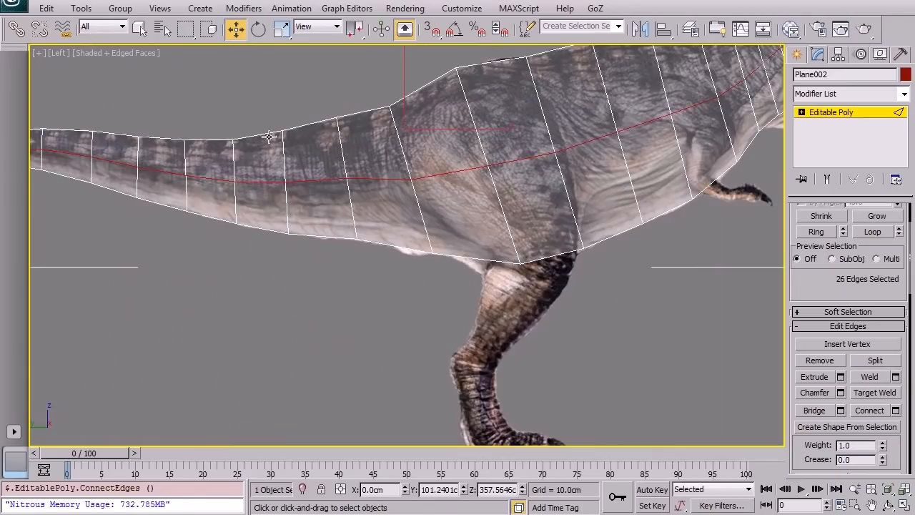
scroll(355, 164, down, 3)
scroll(252, 190, up, 3)
middle_drag(402, 208, 165, 261)
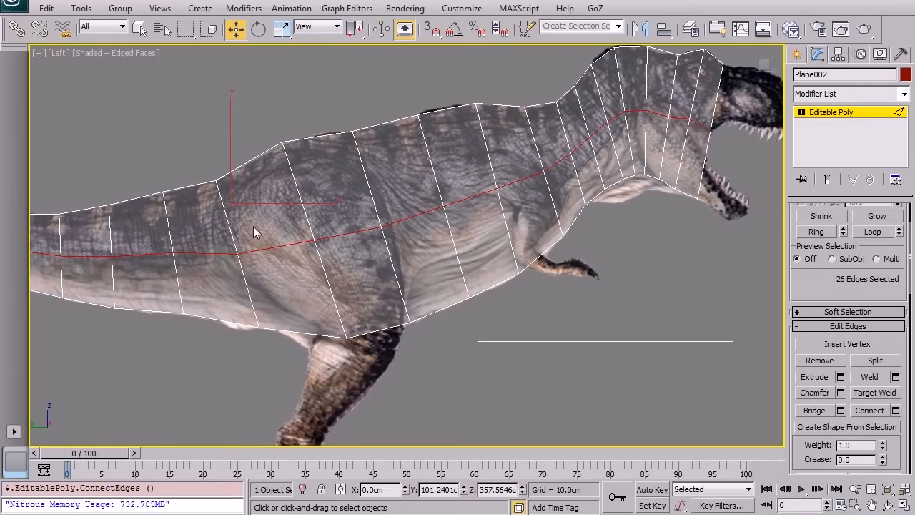
scroll(172, 281, down, 2)
Step: Shape the tail tip into a point with its centre and end vertices, and fit the next two upper vertices to the outline
middle_drag(168, 280, 579, 264)
scroll(204, 241, up, 2)
middle_drag(204, 241, 573, 282)
middle_drag(455, 309, 333, 218)
scroll(454, 311, up, 3)
scroll(332, 217, up, 3)
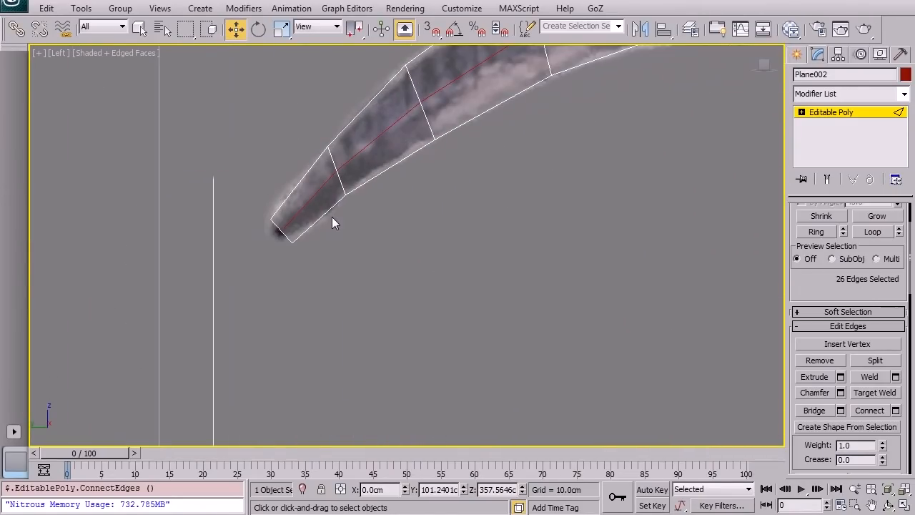
key(1)
click(282, 231)
mouse_move(281, 231)
mouse_down()
mouse_move(268, 242)
mouse_move(271, 210)
mouse_move(294, 240)
mouse_up()
drag(328, 147, 324, 152)
drag(407, 65, 405, 67)
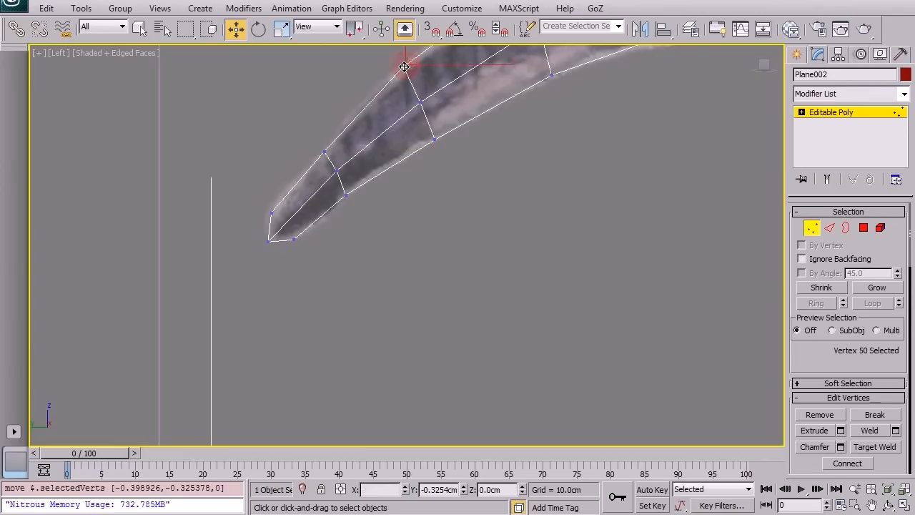
Step: Extend the head's upper front edge in six segments along the upper jaw to the snout tip, following its top outline
scroll(500, 114, down, 8)
middle_drag(687, 181, 290, 172)
middle_drag(644, 209, 430, 239)
scroll(610, 146, up, 3)
middle_drag(609, 146, 398, 241)
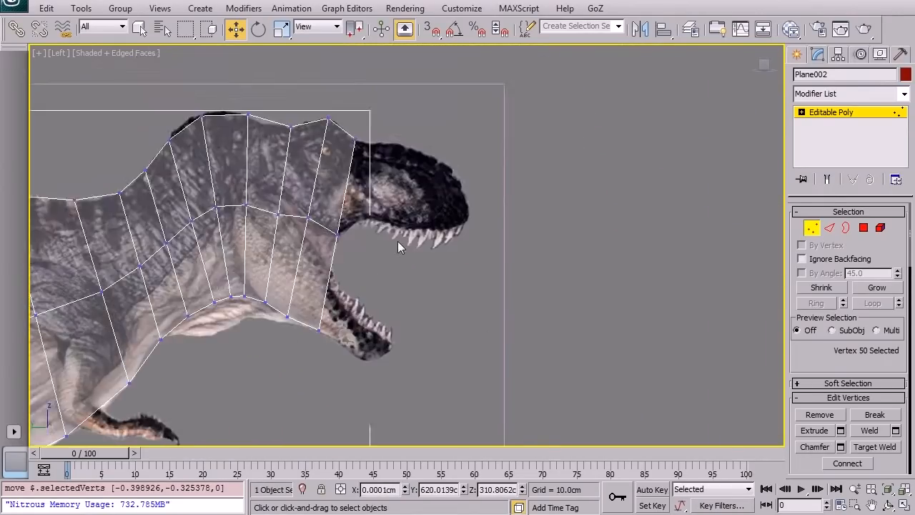
scroll(398, 241, up, 2)
key(2)
click(324, 149)
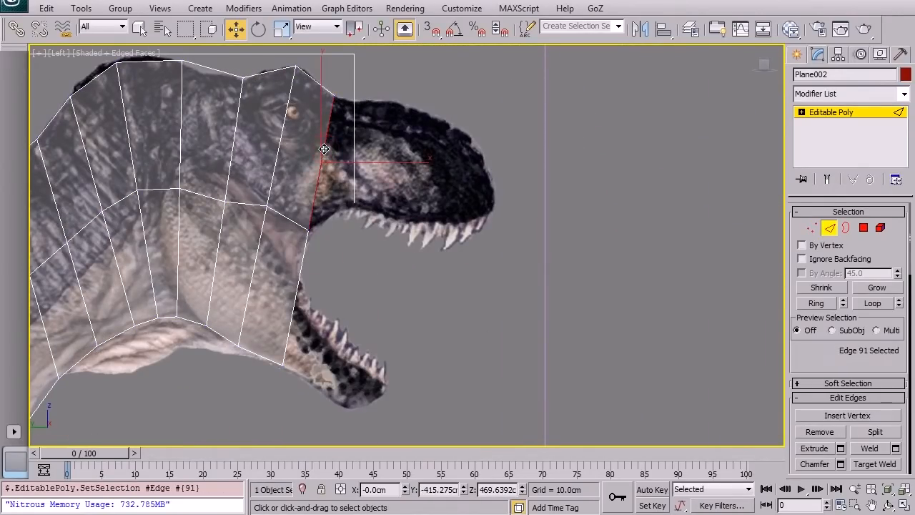
shift+drag(324, 149, 485, 243)
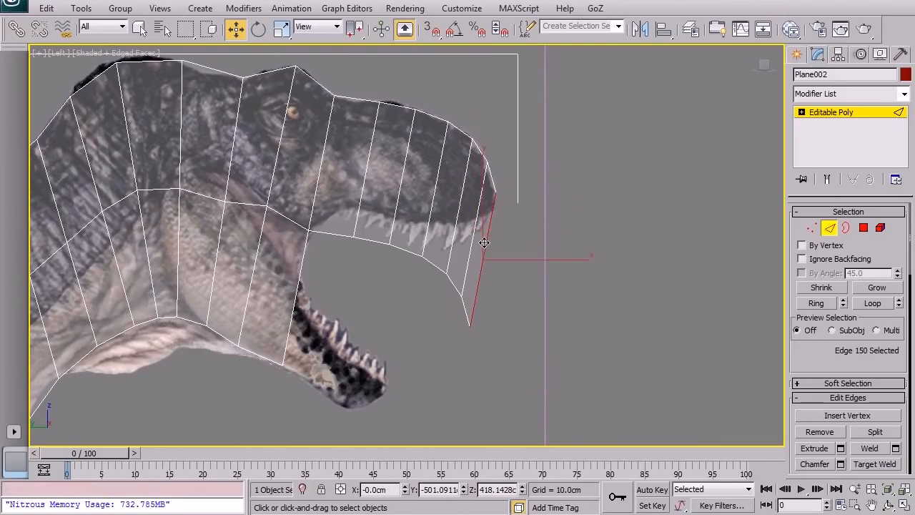
Step: Fit the upper jaw's lower vertices to the mouth line above the teeth and adjust the first top vertex to the outline
key(1)
drag(472, 325, 496, 209)
drag(461, 298, 480, 215)
drag(446, 271, 458, 226)
drag(422, 254, 394, 217)
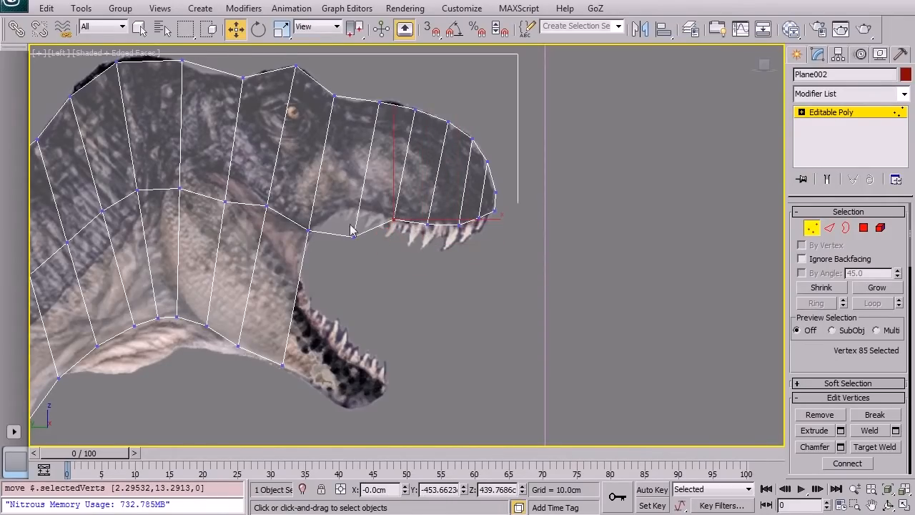
drag(349, 234, 352, 211)
click(377, 102)
mouse_move(377, 102)
mouse_down()
mouse_move(387, 97)
mouse_move(375, 101)
mouse_up()
Step: Extend the head's lower front edge by one segment into the lower jaw and shift the edge behind it back toward the throat
middle_drag(403, 287, 419, 199)
key(2)
click(312, 220)
drag(312, 219, 332, 231)
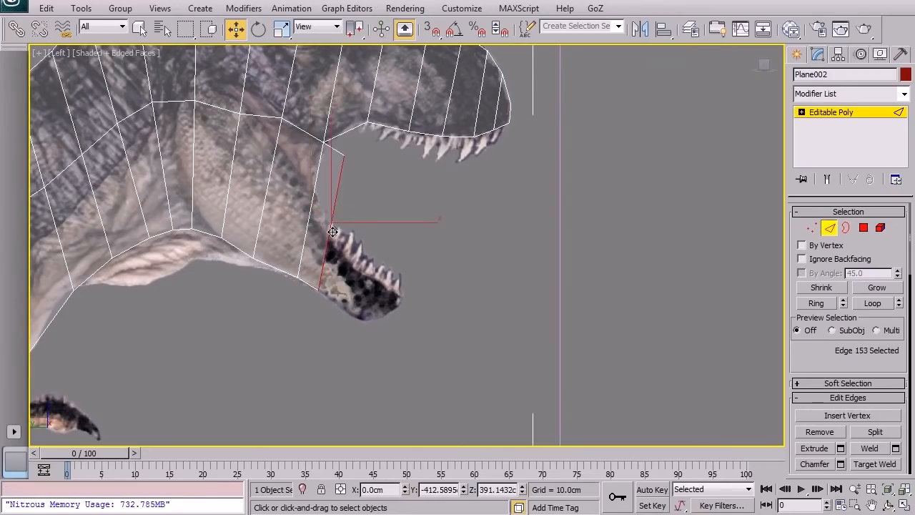
drag(313, 199, 302, 204)
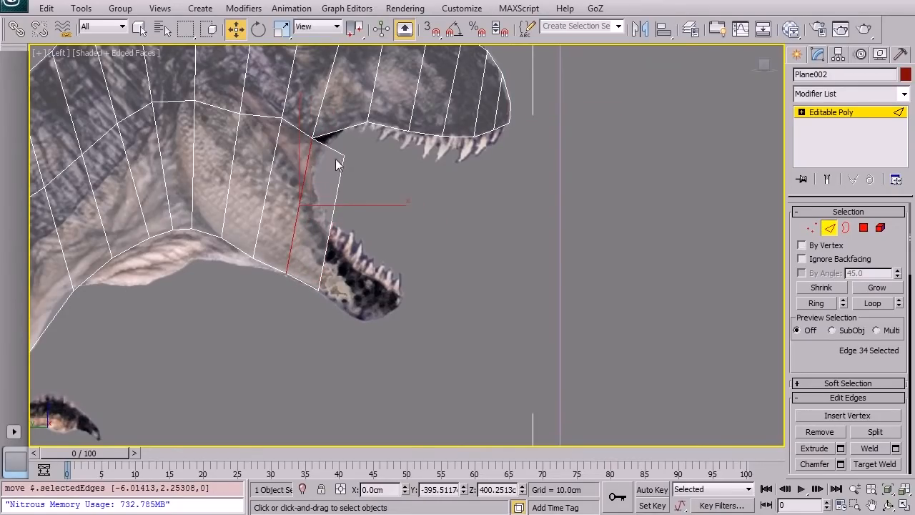
Step: Raise the neck's centre vertices behind the jaw and fit the mouth corner and first lower jaw segment to the reference
key(1)
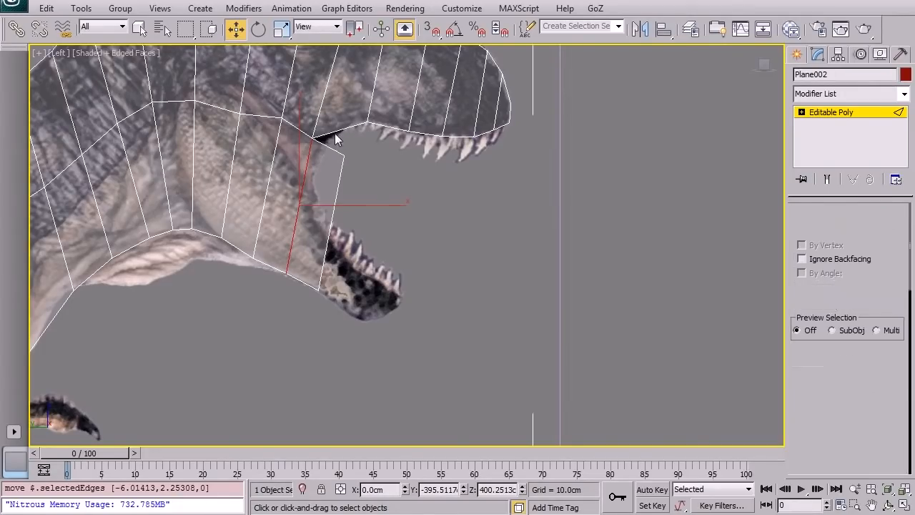
drag(285, 118, 195, 88)
middle_drag(169, 106, 256, 108)
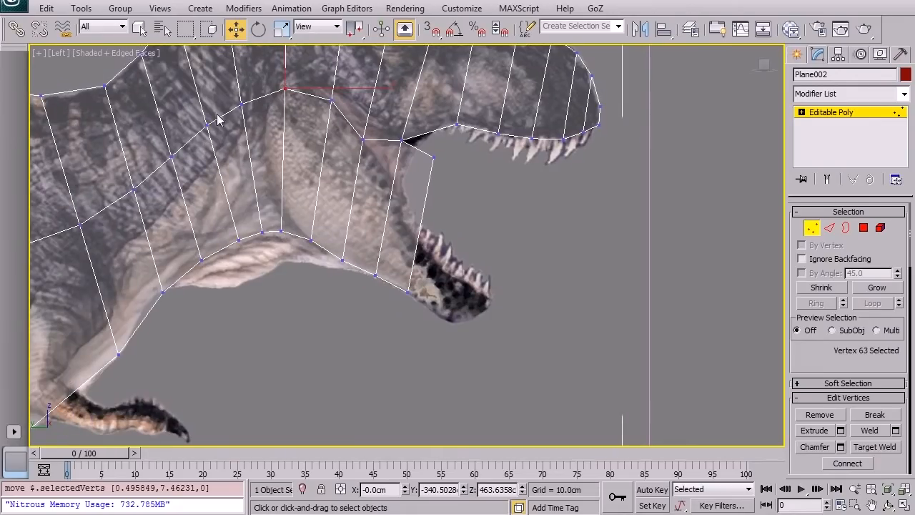
drag(244, 106, 243, 101)
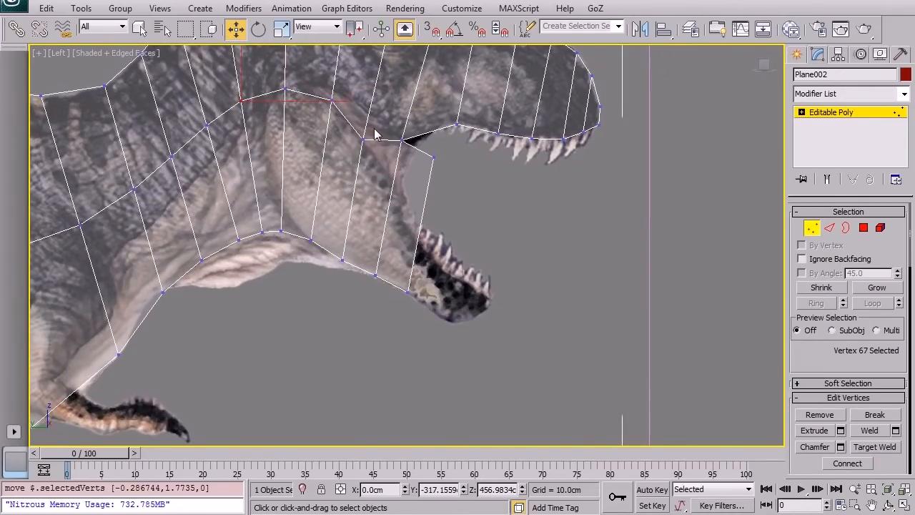
drag(362, 141, 406, 226)
drag(409, 291, 397, 285)
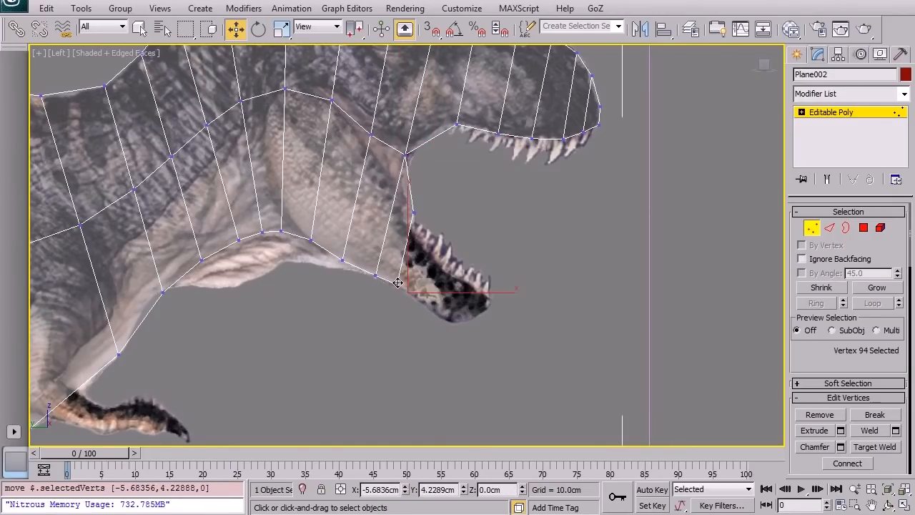
Step: Extend the lower jaw's front edge in six more segments along the underside to the chin tip
key(2)
click(404, 252)
shift+drag(404, 253, 497, 269)
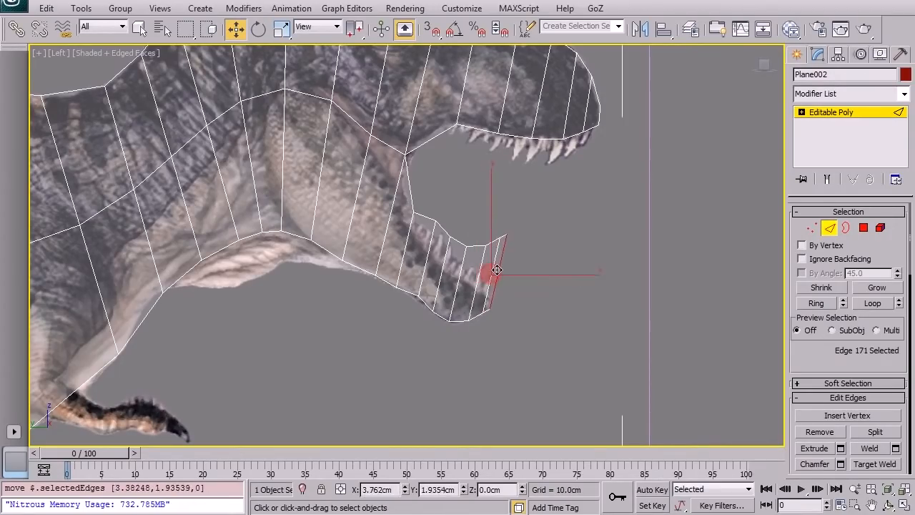
Step: Fit the rear and middle vertices of the lower jaw to the gum line and the underside of the jaw
key(1)
drag(423, 215, 421, 216)
drag(419, 296, 422, 299)
scroll(408, 243, up, 3)
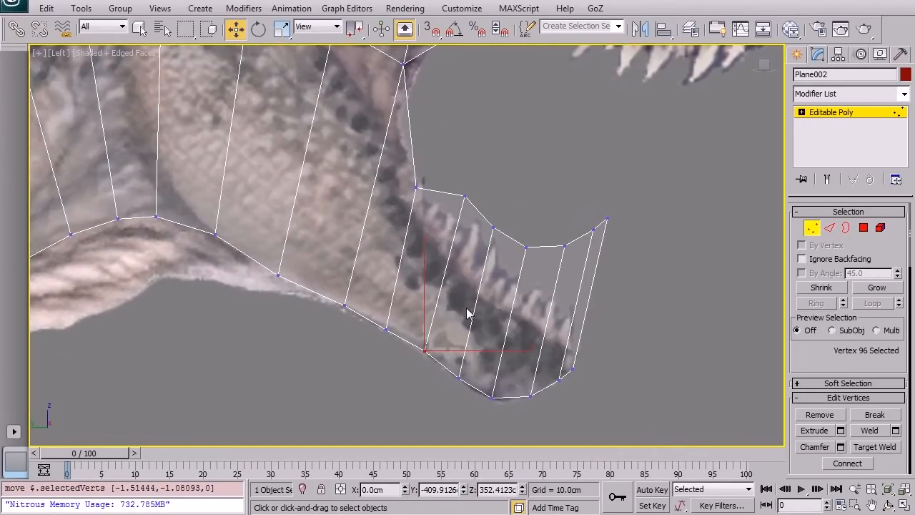
middle_drag(468, 313, 446, 285)
middle_drag(527, 289, 497, 250)
drag(411, 131, 401, 189)
drag(440, 160, 424, 218)
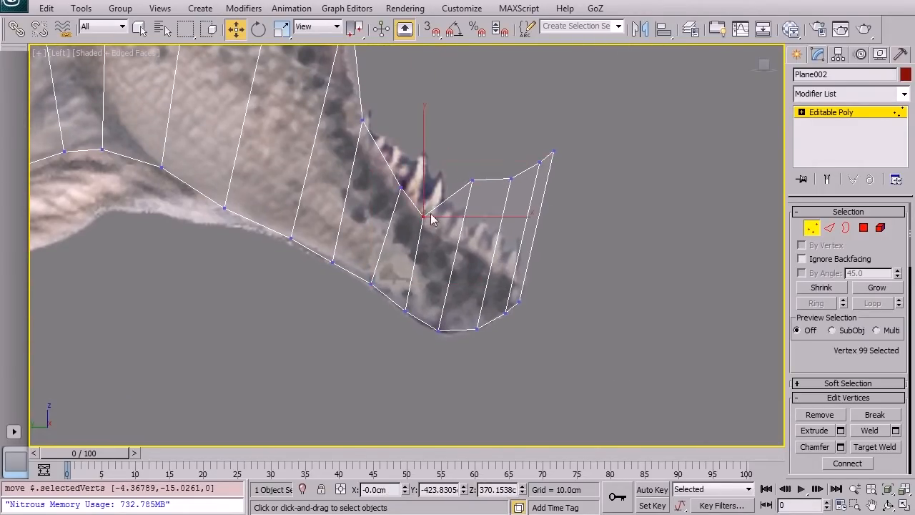
drag(473, 181, 470, 249)
drag(425, 220, 434, 233)
drag(371, 281, 280, 236)
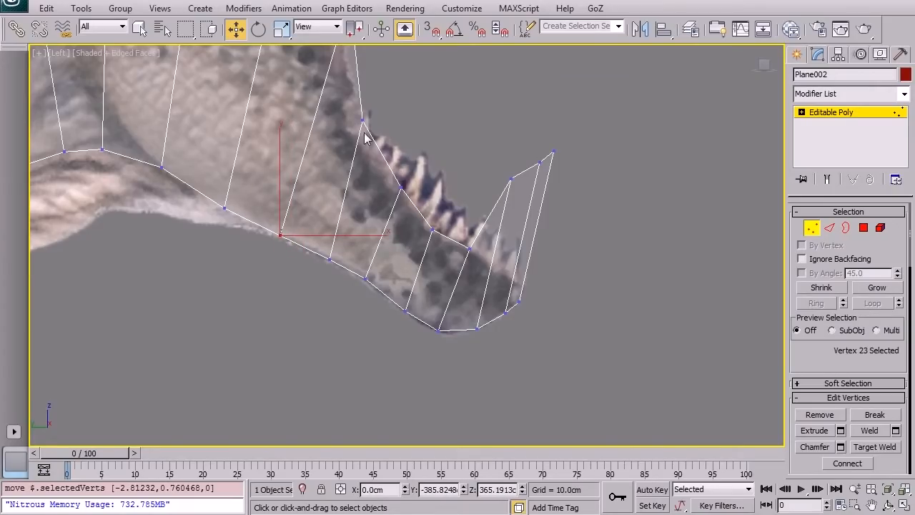
drag(362, 124, 367, 138)
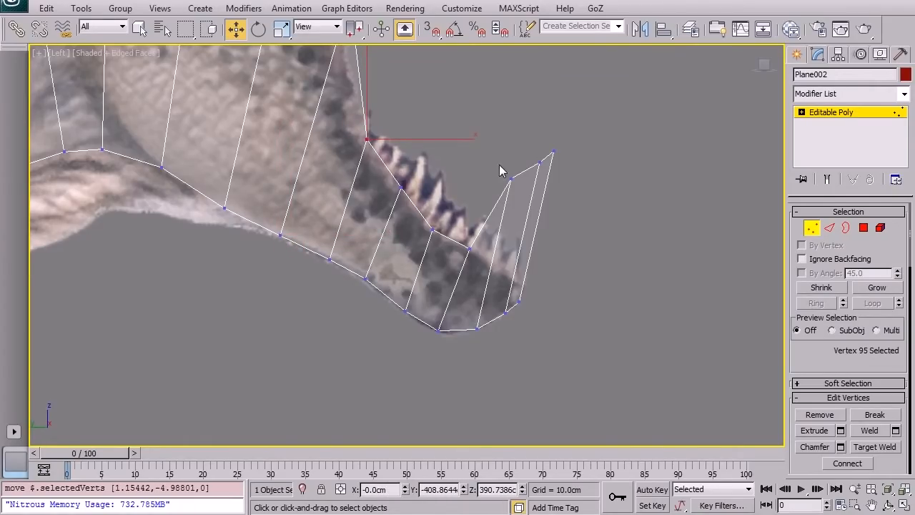
Step: Fit the remaining lower jaw vertices to the gum line and round off the chin along the reference
drag(510, 180, 497, 259)
drag(540, 164, 511, 273)
drag(476, 328, 436, 330)
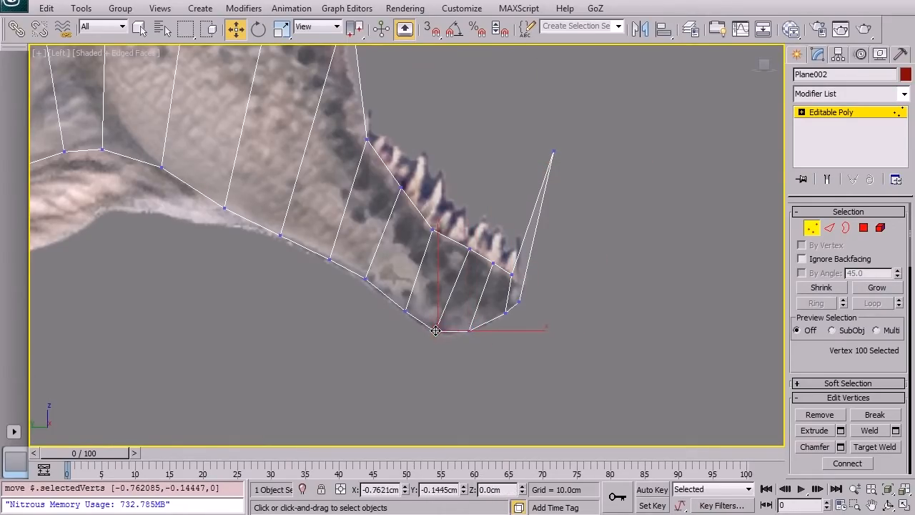
drag(553, 153, 524, 283)
drag(506, 313, 499, 318)
drag(494, 263, 467, 252)
drag(402, 189, 401, 190)
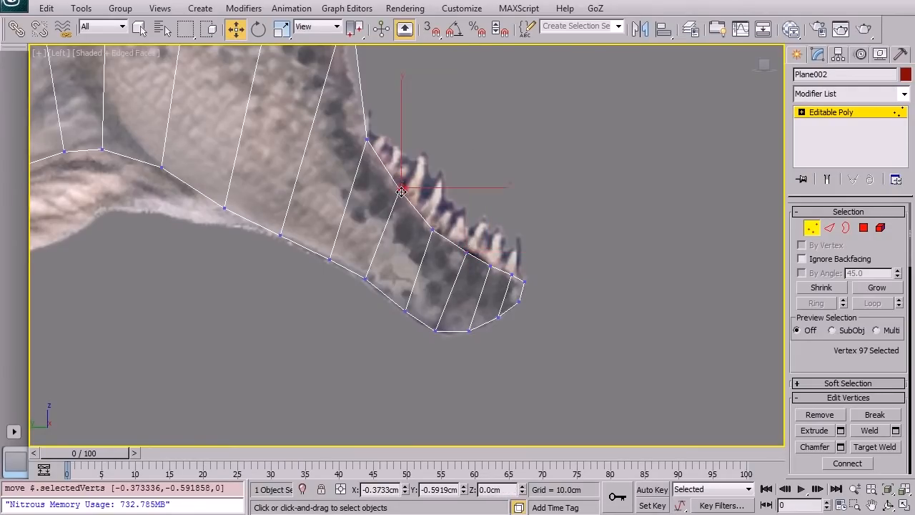
Step: Move the first upper jaw cross edge's end vertices and the cross edge ahead of it toward the snout to even their spacing
scroll(397, 214, down, 4)
middle_drag(439, 166, 410, 255)
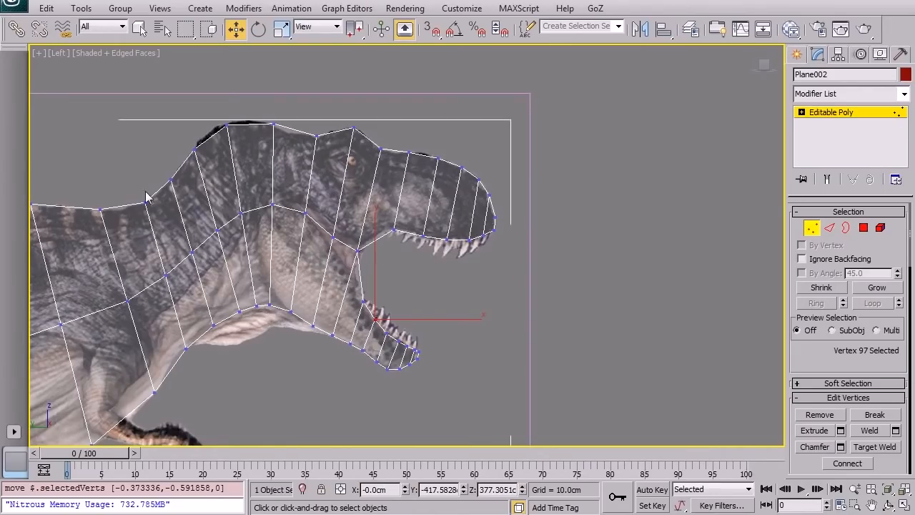
click(433, 304)
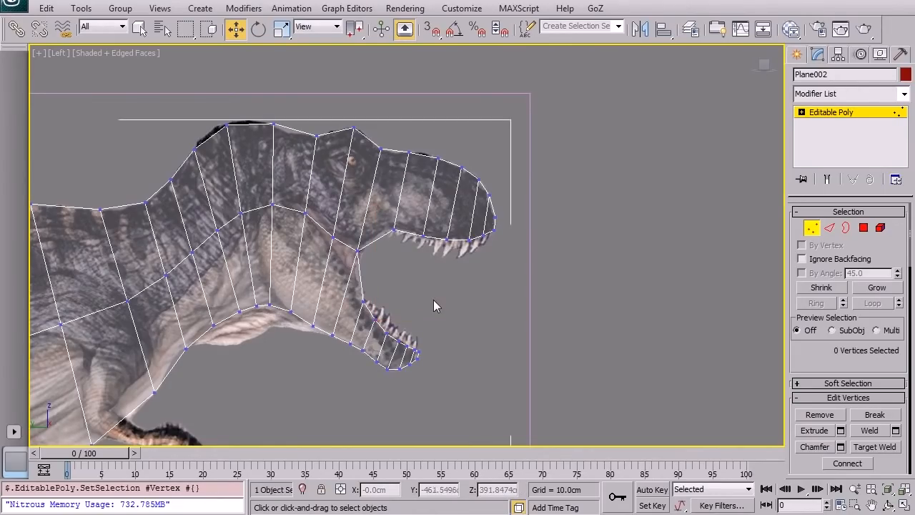
scroll(439, 157, up, 2)
drag(375, 164, 392, 165)
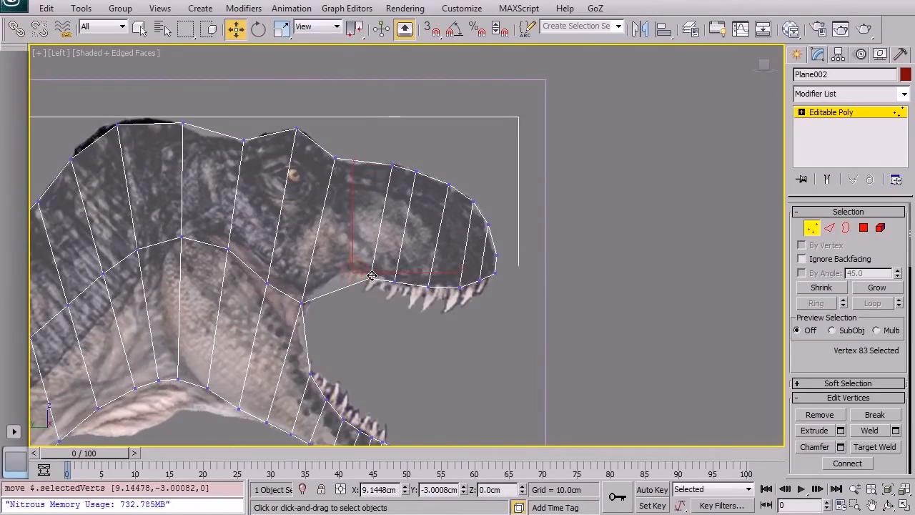
key(2)
drag(409, 203, 418, 198)
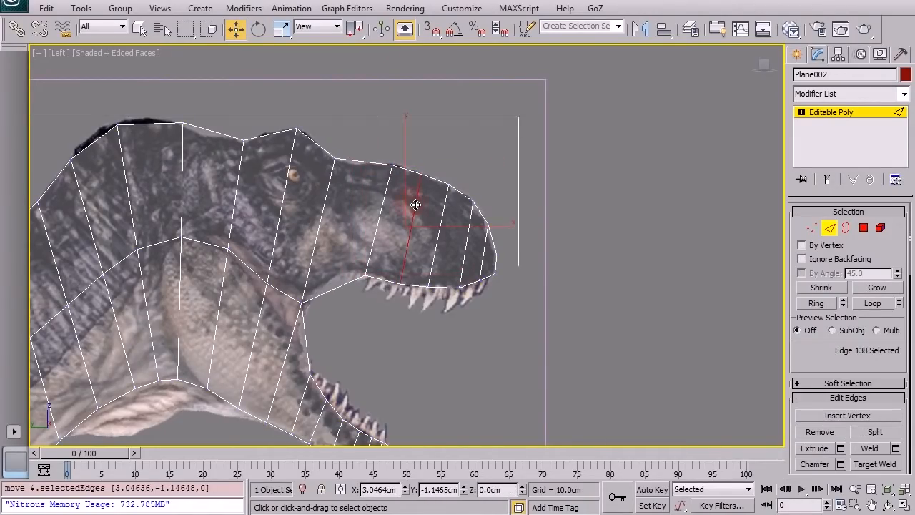
Step: Connect the top and bottom edges of the widened upper jaw segment with a cross edge and fit its end vertices to the outline
drag(358, 138, 346, 299)
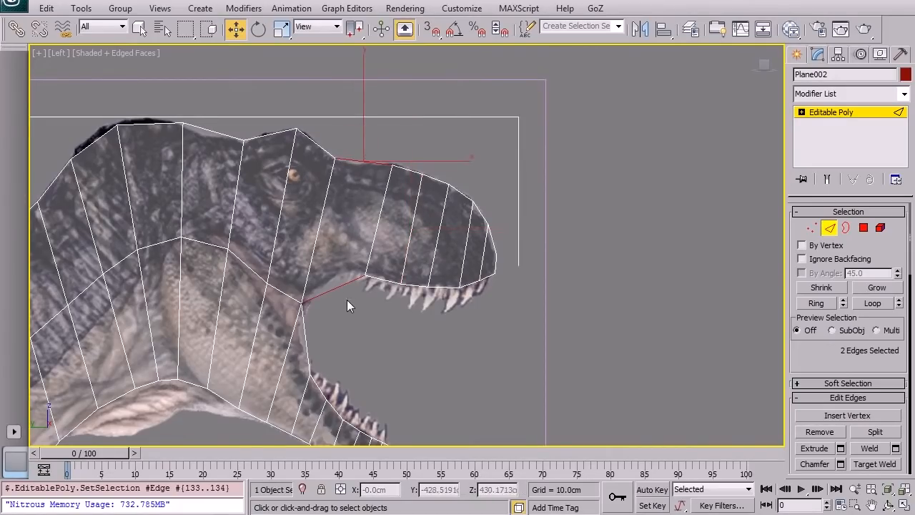
scroll(872, 405, down, 3)
click(869, 394)
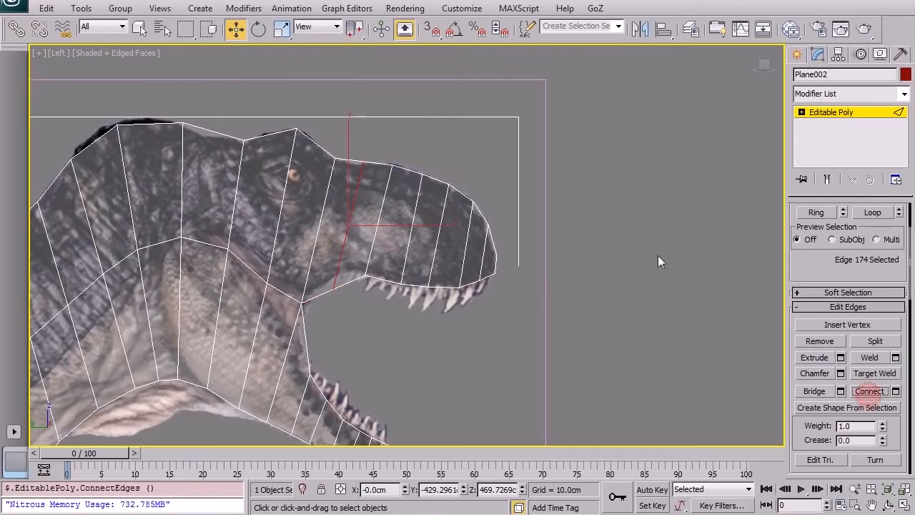
key(1)
drag(362, 163, 361, 165)
drag(335, 291, 336, 276)
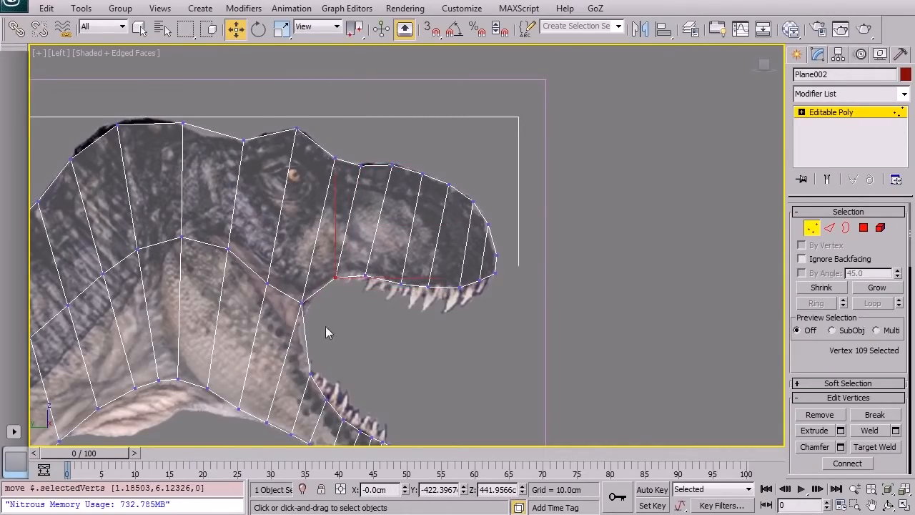
middle_drag(325, 326, 342, 279)
click(390, 258)
scroll(410, 279, down, 2)
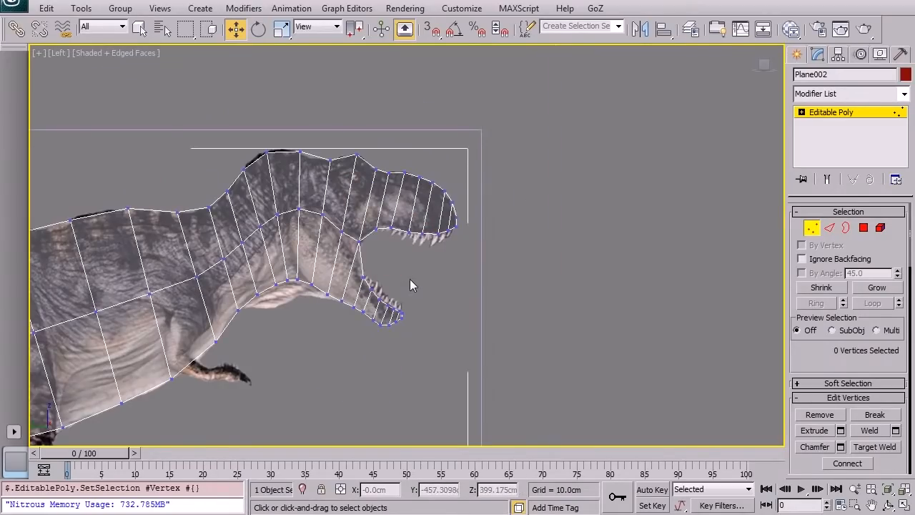